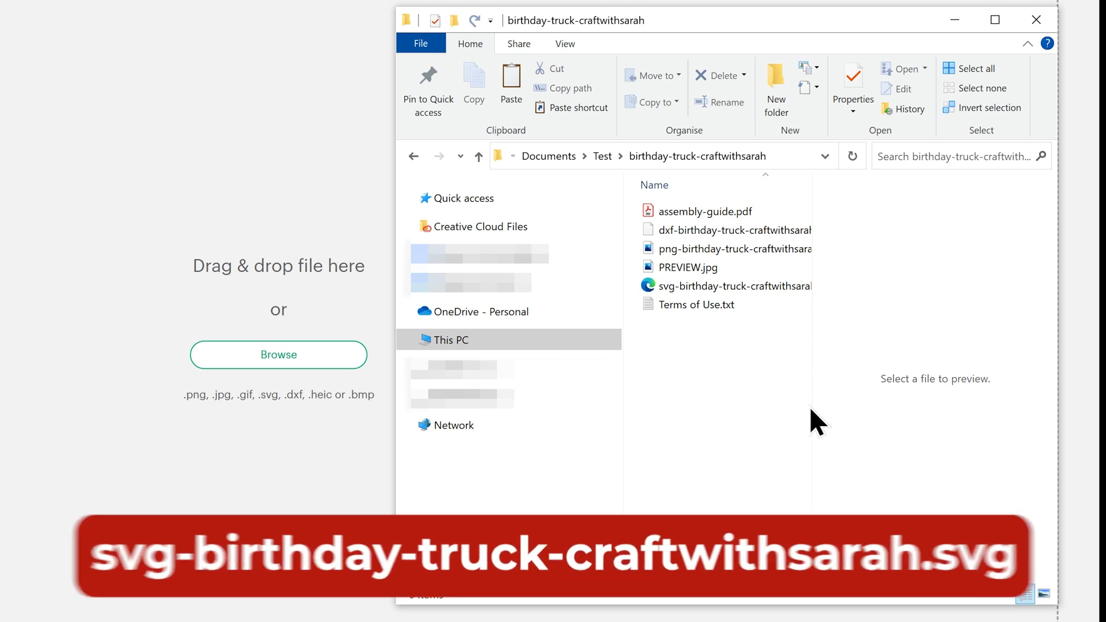
Step: Upload svg-birthday-truck-craftwithsarah.svg from the birthday-truck-craftwithsarah folder as a cut image
{"action": "left_click", "coordinate": [798, 285]}
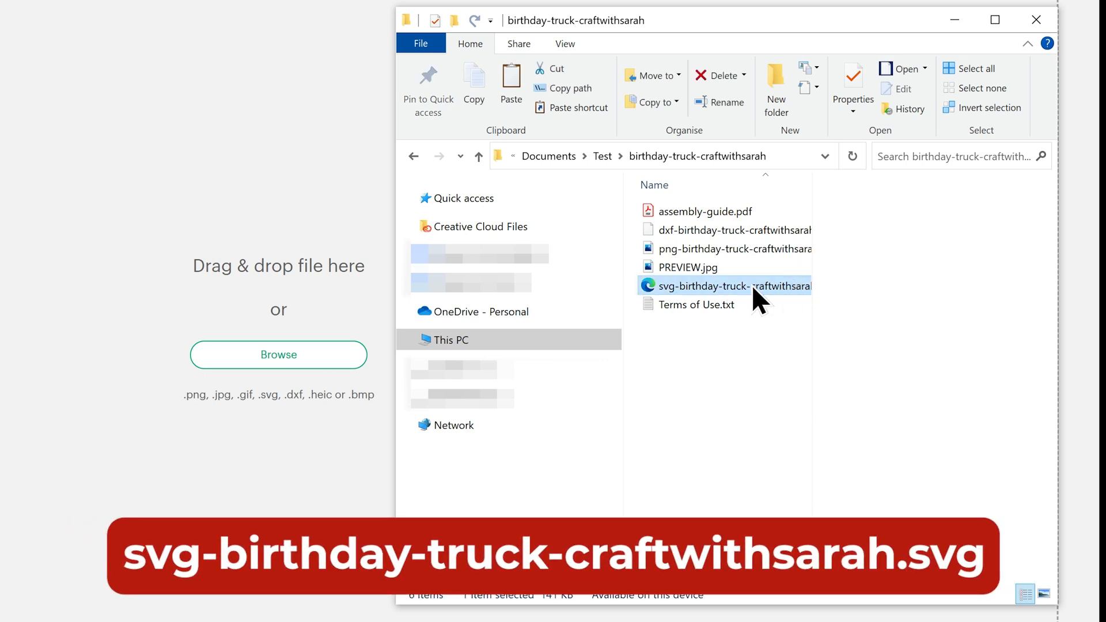
{"action": "left_click_drag", "start_coordinate": [755, 285], "coordinate": [788, 482]}
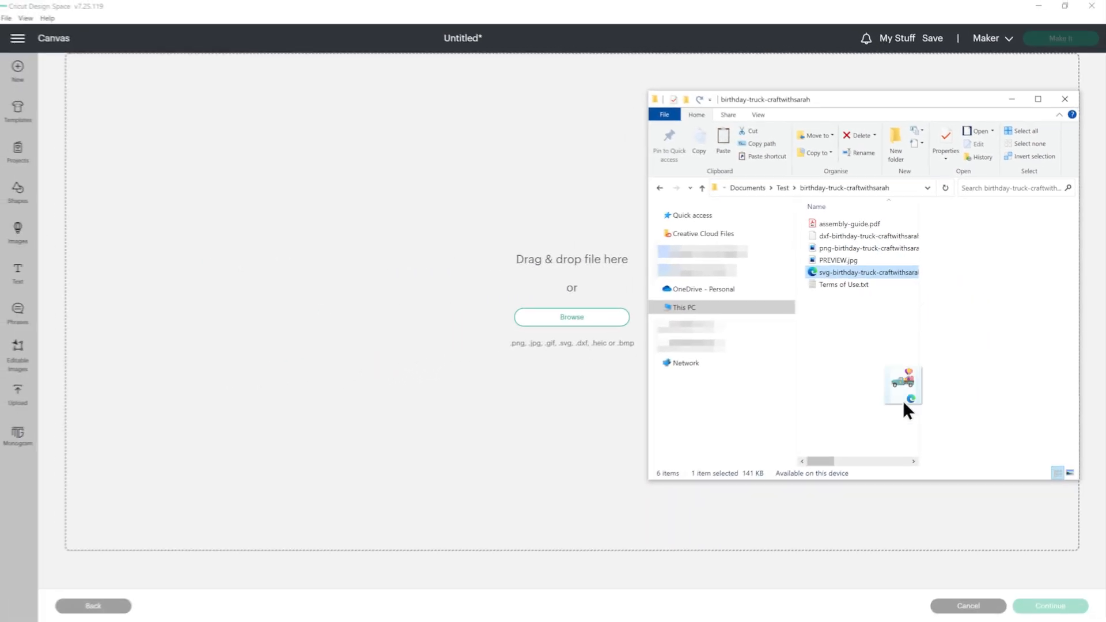
{"action": "left_click_drag", "start_coordinate": [903, 400], "coordinate": [482, 486]}
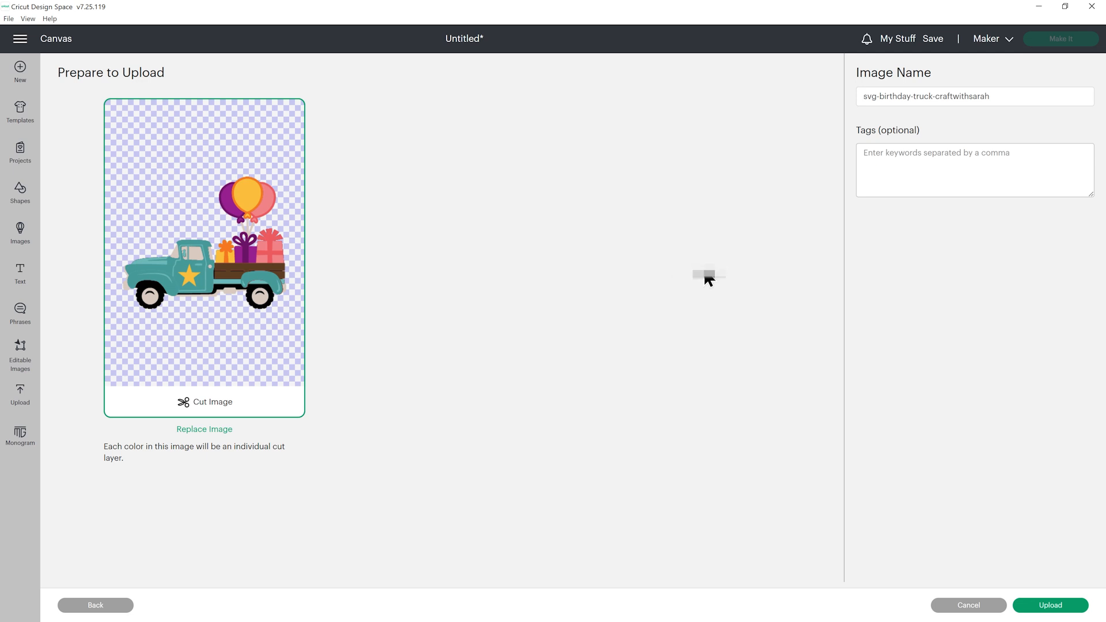
{"action": "left_click", "coordinate": [1025, 605]}
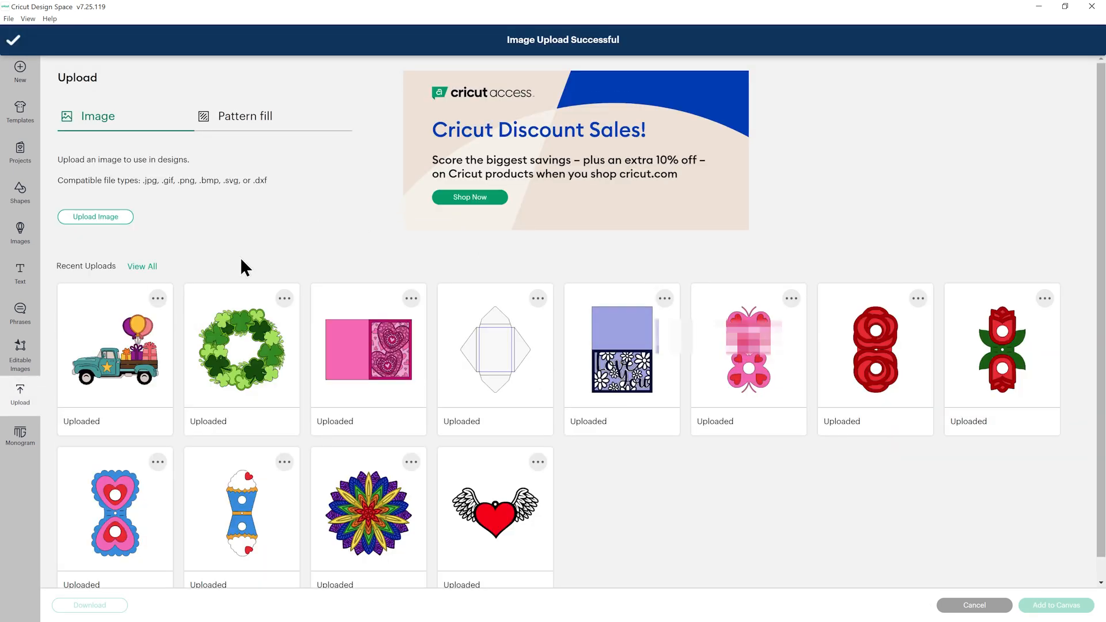
Step: Add the uploaded birthday truck image to the canvas and deselect it
{"action": "left_click", "coordinate": [131, 325]}
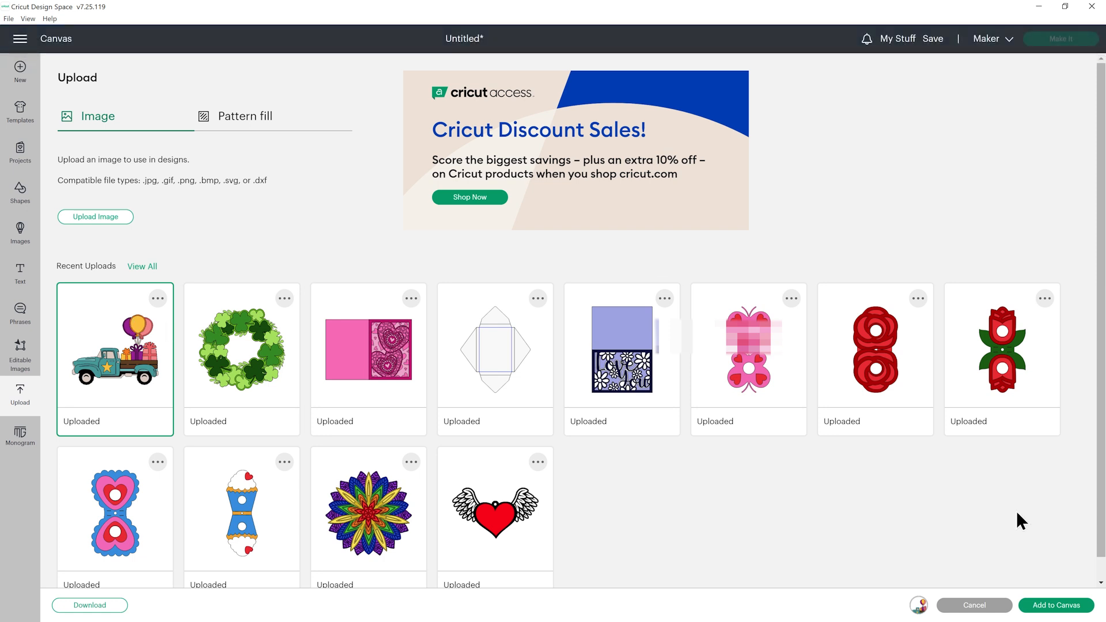
{"action": "left_click", "coordinate": [1034, 604]}
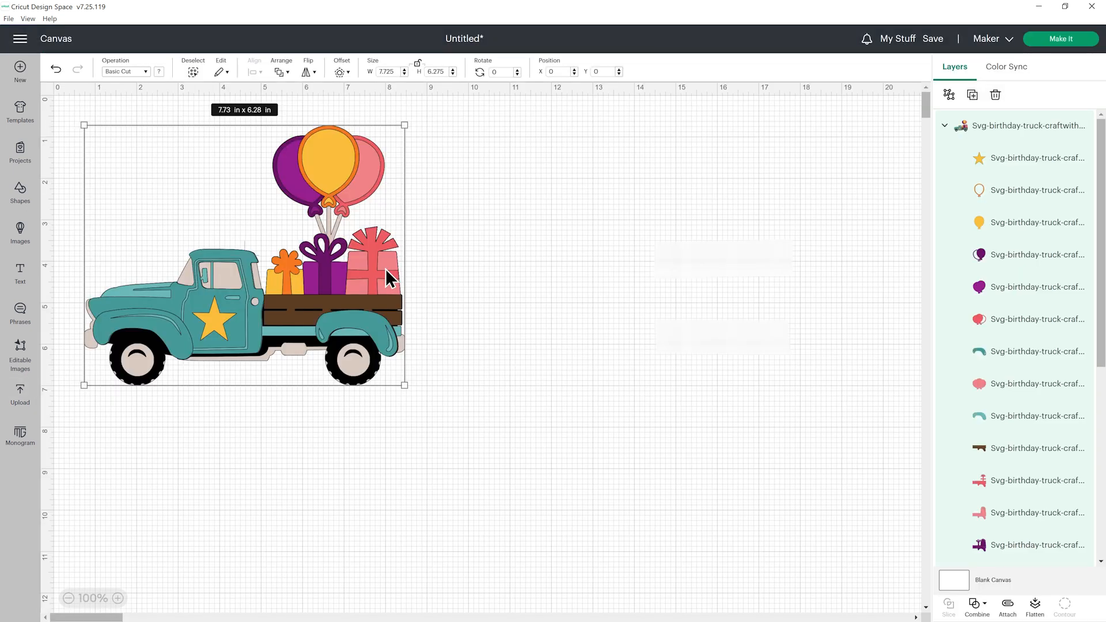
{"action": "left_click", "coordinate": [503, 272]}
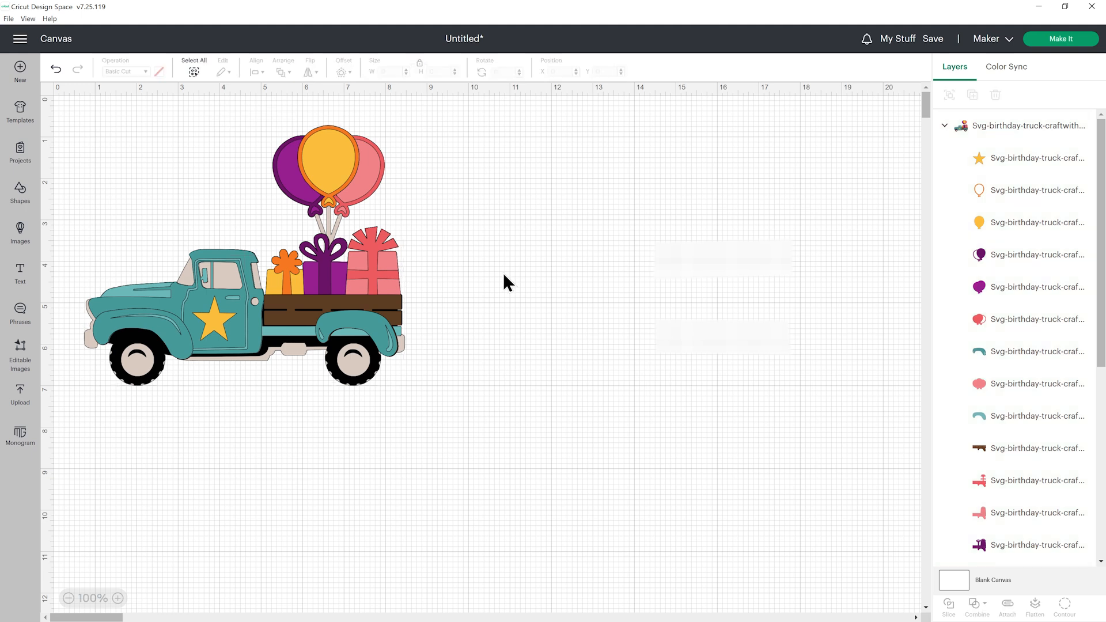
Step: Shift the truck design to about X 1.09, Y 0.75 in and set its width to 9 in
{"action": "left_click_drag", "start_coordinate": [378, 274], "coordinate": [391, 275]}
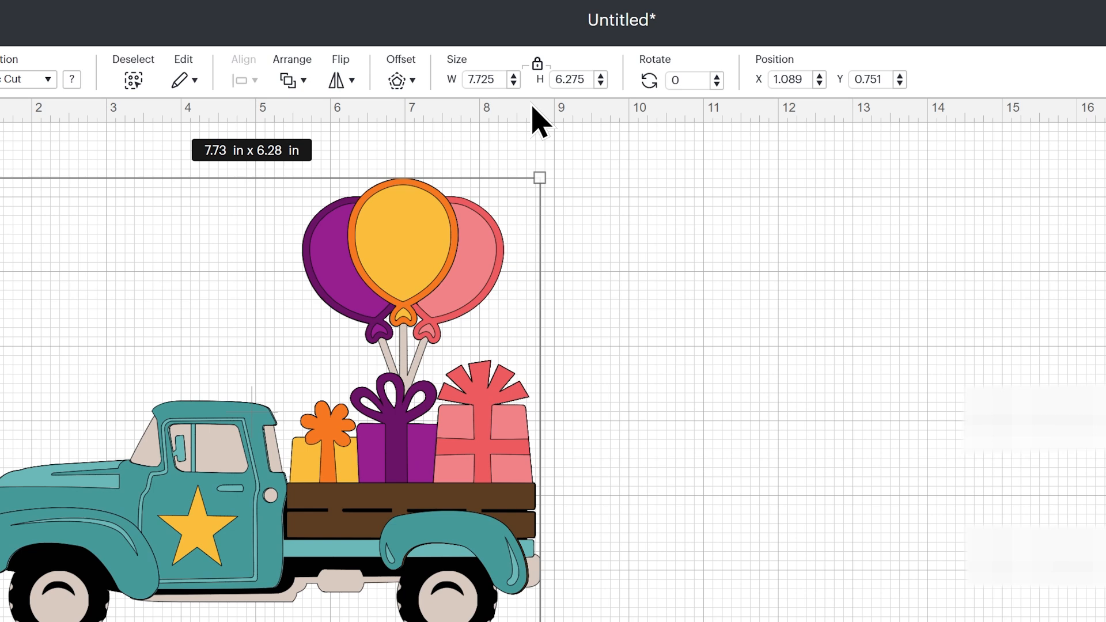
{"action": "left_click", "coordinate": [483, 79]}
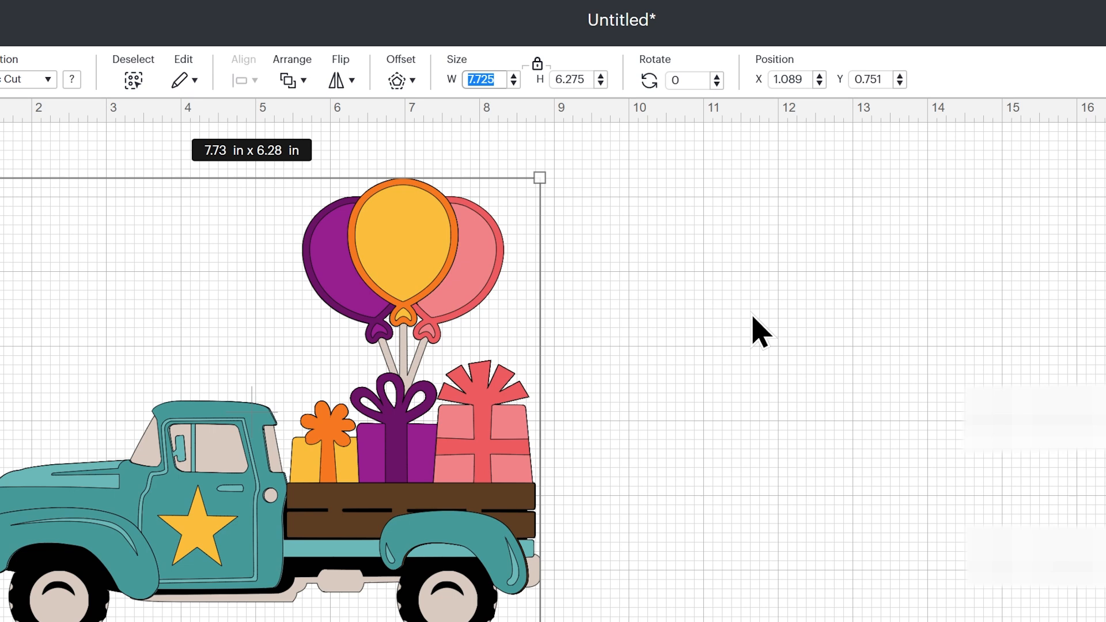
{"action": "type", "text": "9"}
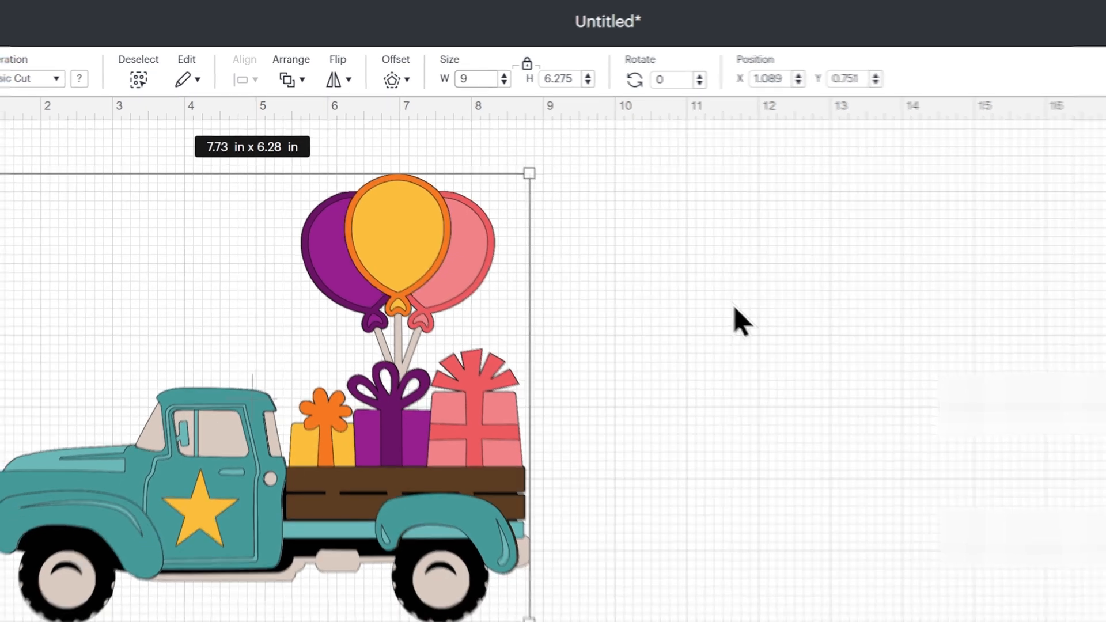
{"action": "key", "text": "Return"}
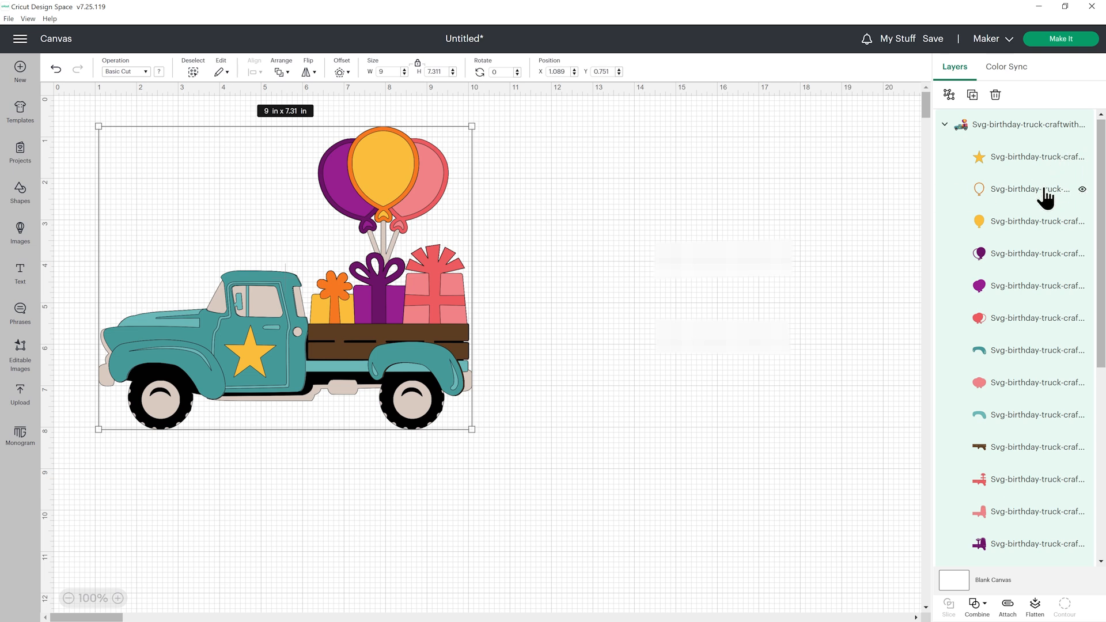
Step: Recolor the light teal truck body layer to bright red from the material colors
{"action": "scroll", "coordinate": [1038, 296], "scroll_direction": "down", "scroll_amount": 4}
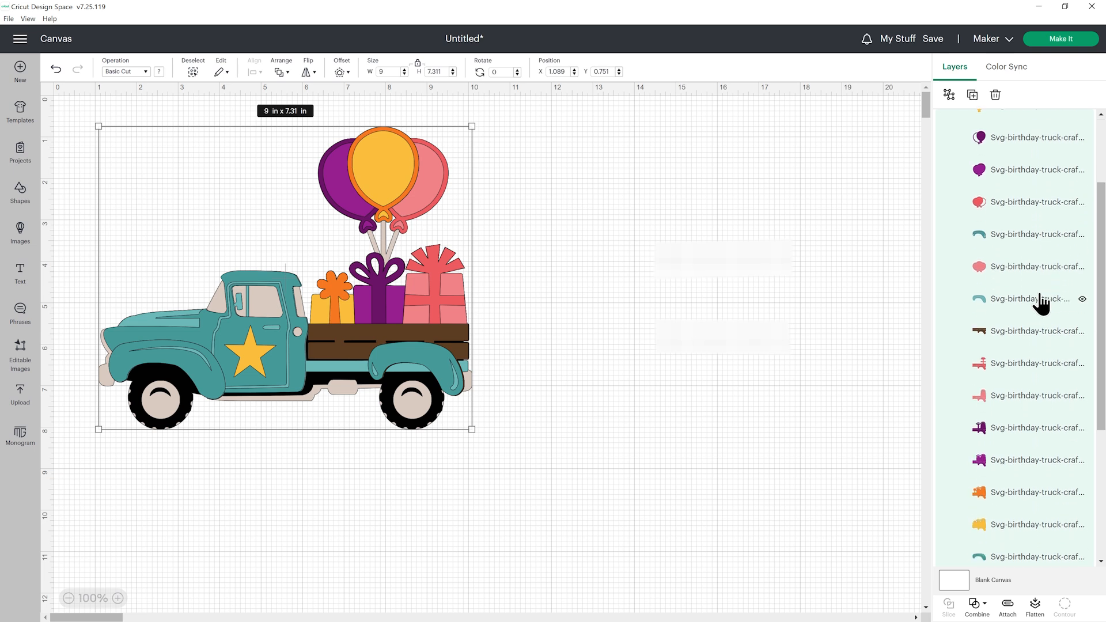
{"action": "scroll", "coordinate": [1042, 302], "scroll_direction": "down", "scroll_amount": 2}
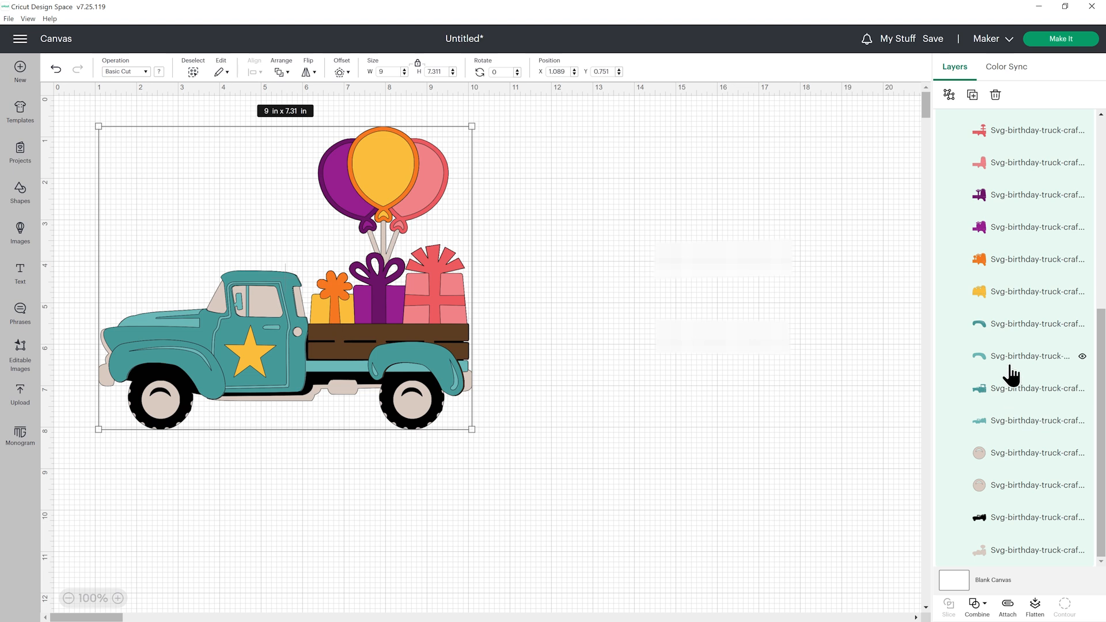
{"action": "left_click", "coordinate": [1014, 423]}
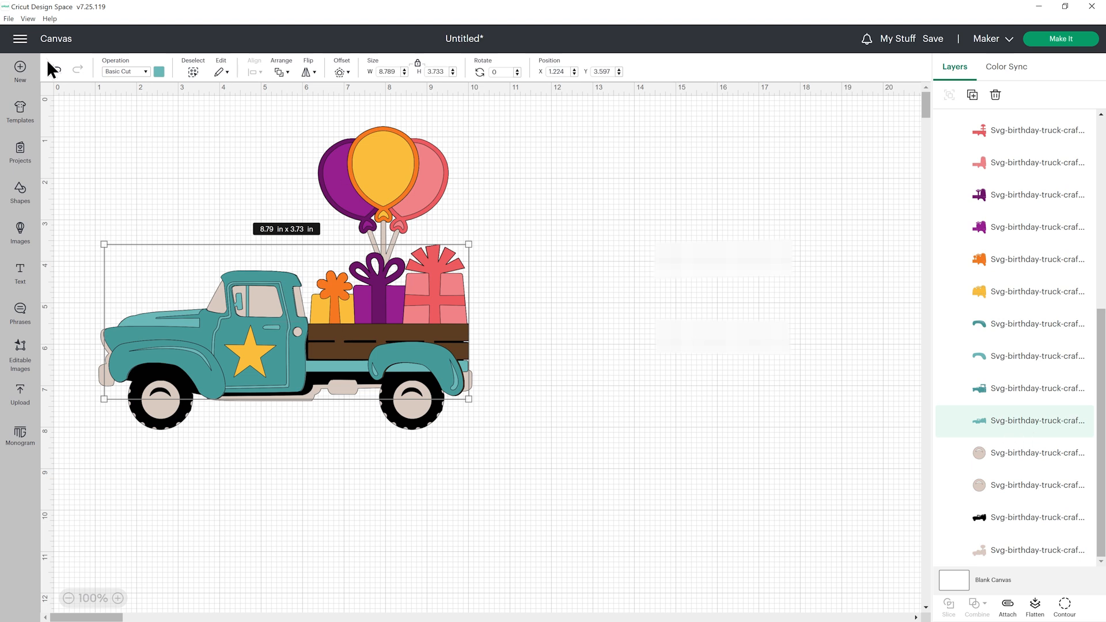
{"action": "left_click", "coordinate": [159, 71]}
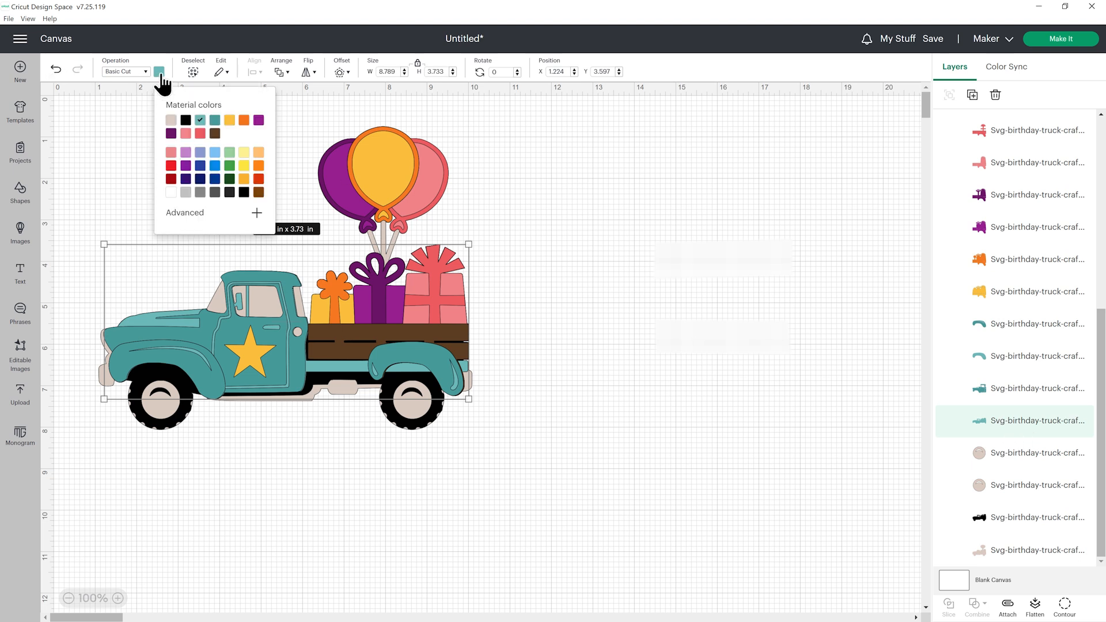
{"action": "left_click", "coordinate": [171, 166]}
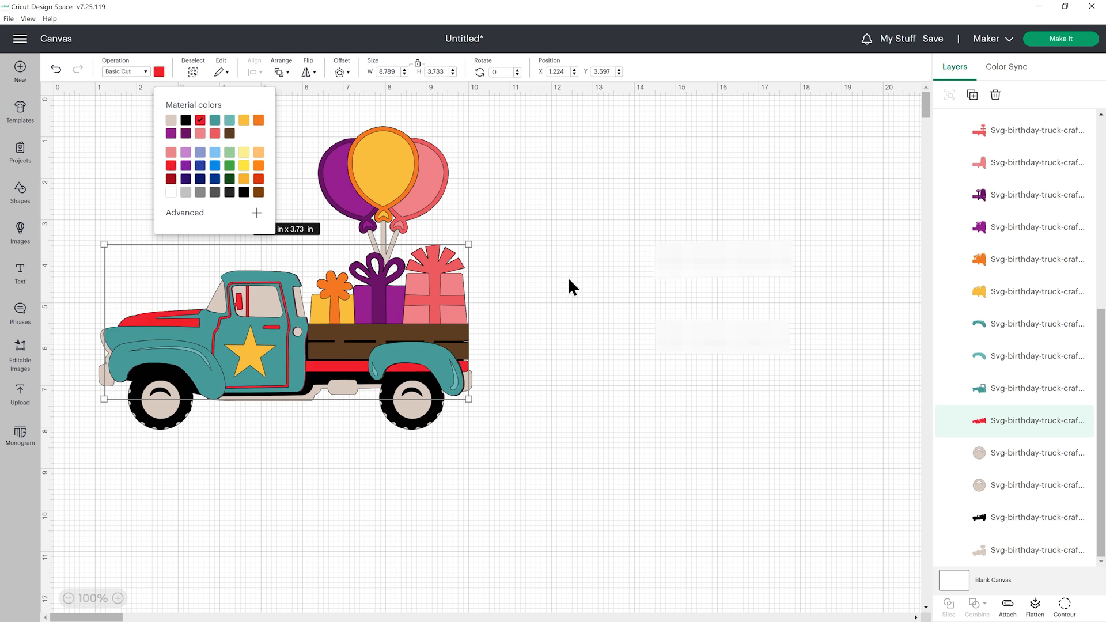
Step: Recolor the dark teal truck cab layer to dark red, leaving nothing selected
{"action": "left_click", "coordinate": [1026, 396]}
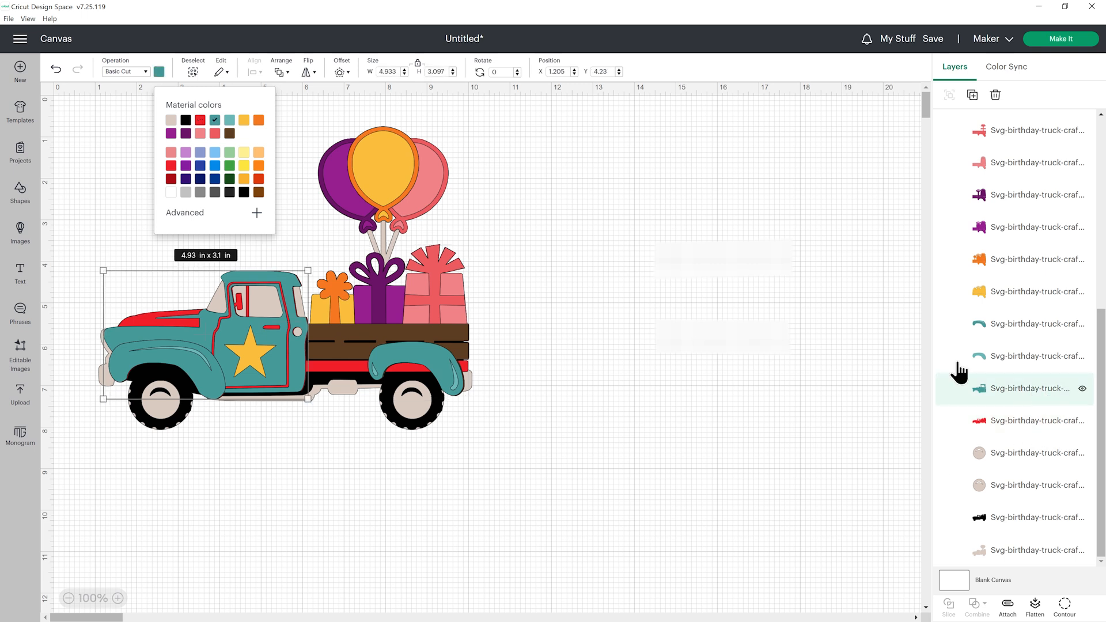
{"action": "left_click", "coordinate": [172, 180]}
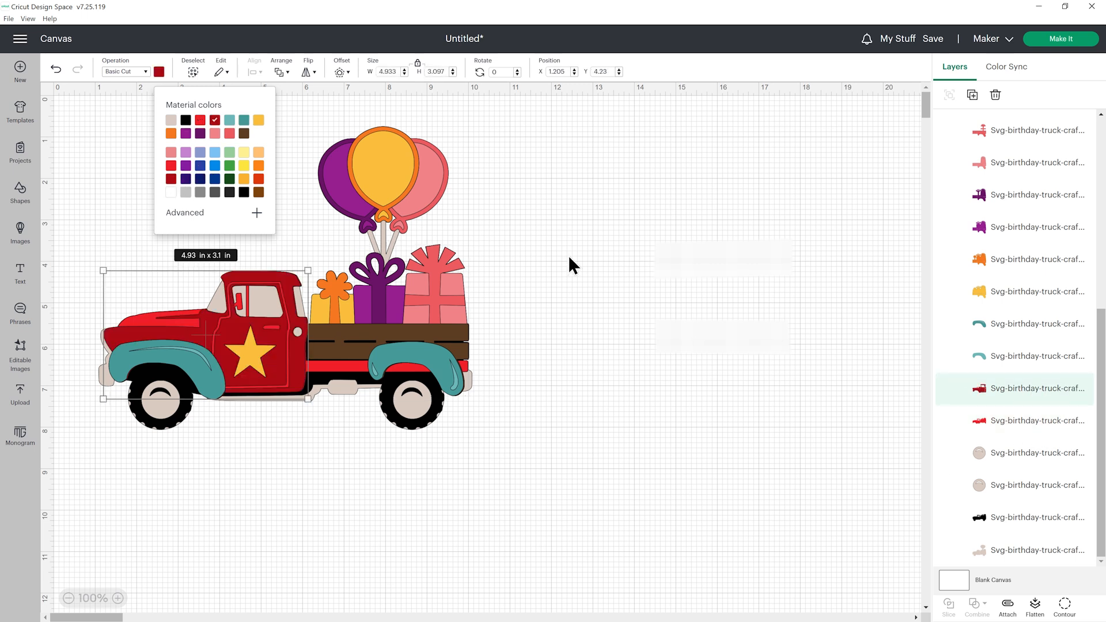
{"action": "left_click", "coordinate": [1008, 364]}
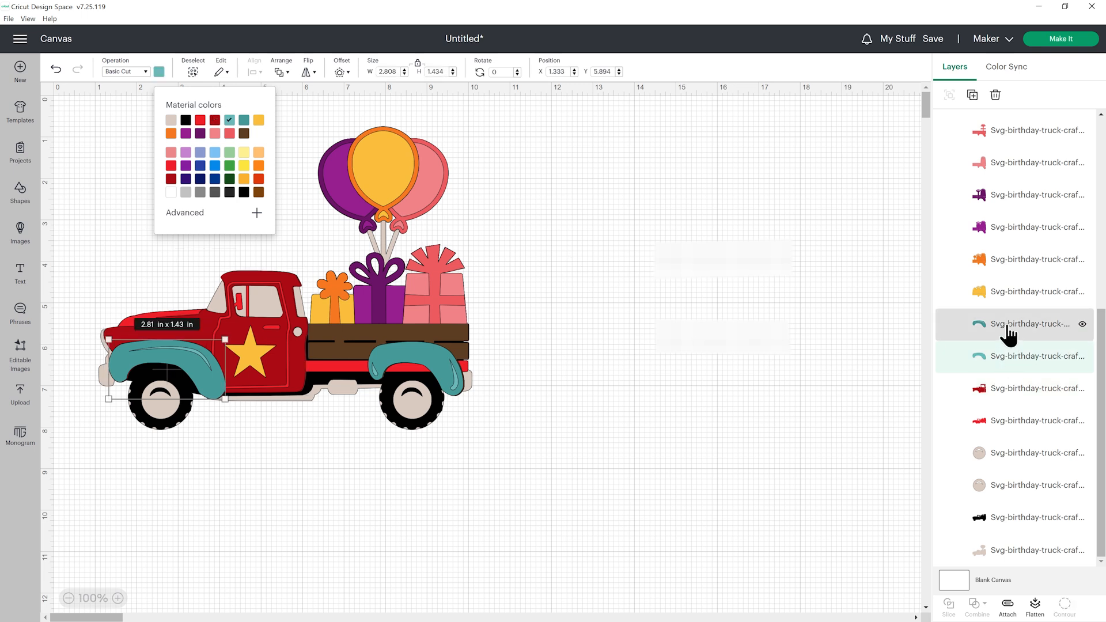
{"action": "left_click", "coordinate": [855, 276]}
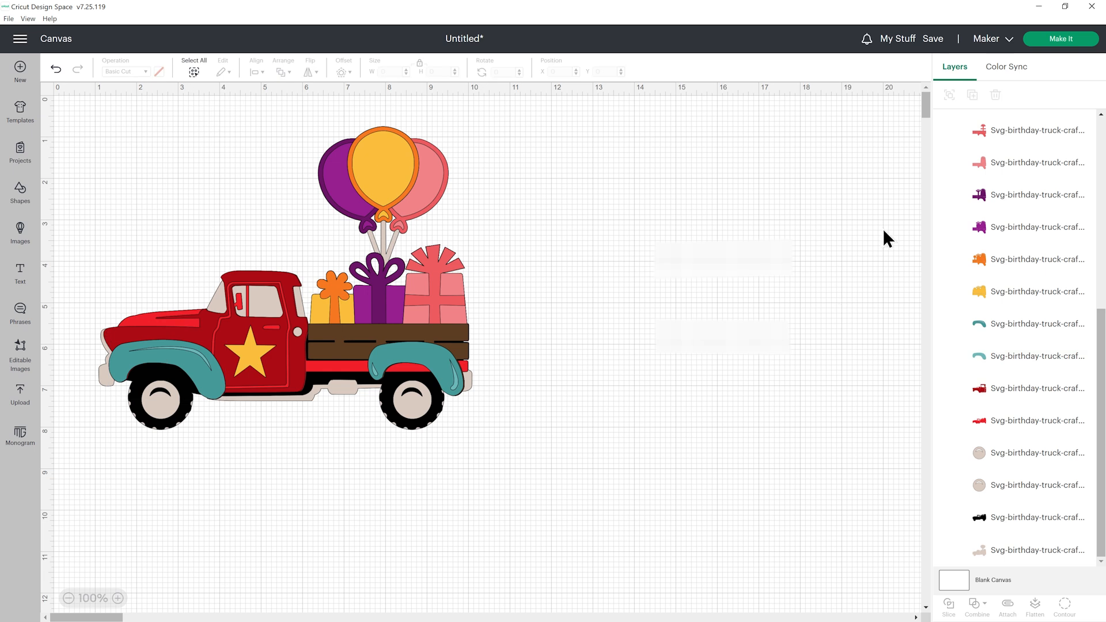
Step: Show the design in Color Sync and collapse the black, brown, purple, beige and pink color groups
{"action": "left_click", "coordinate": [1005, 68]}
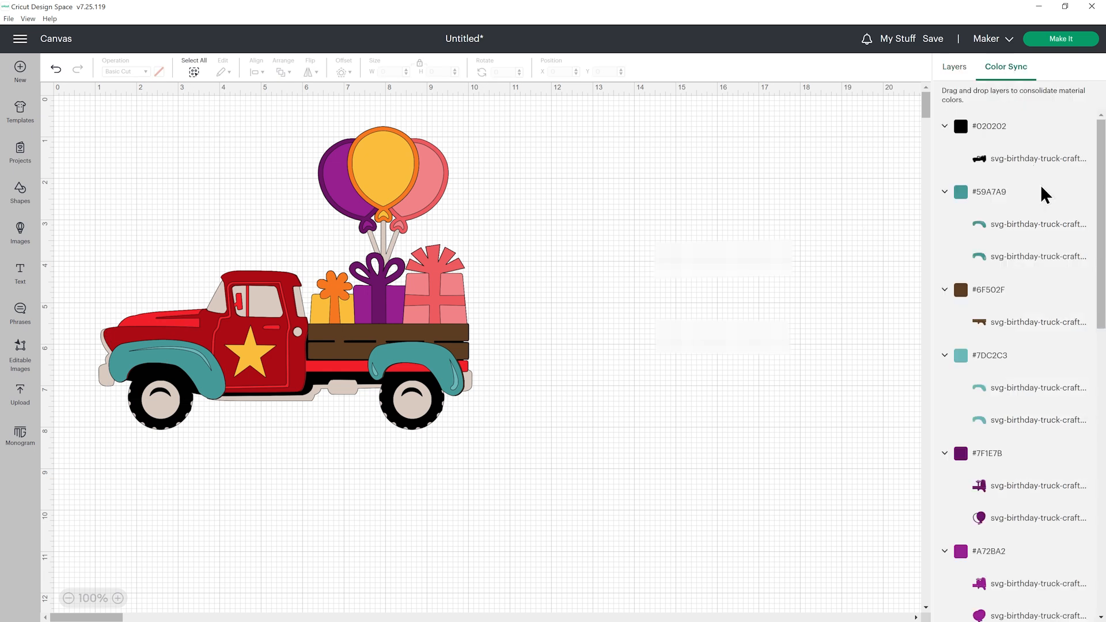
{"action": "left_click", "coordinate": [945, 288]}
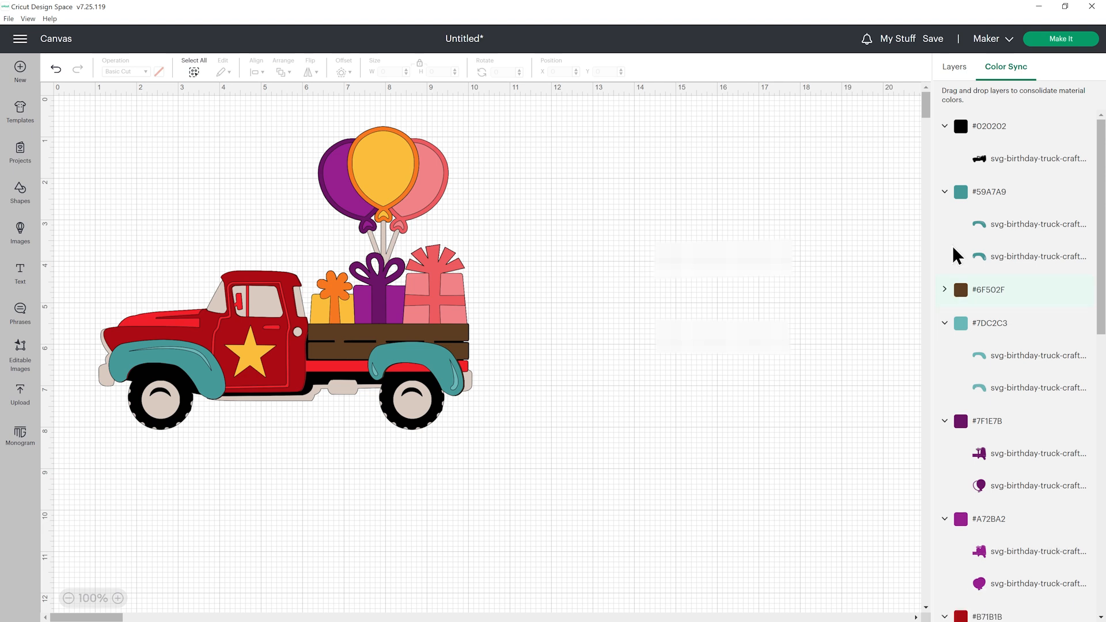
{"action": "left_click", "coordinate": [944, 126]}
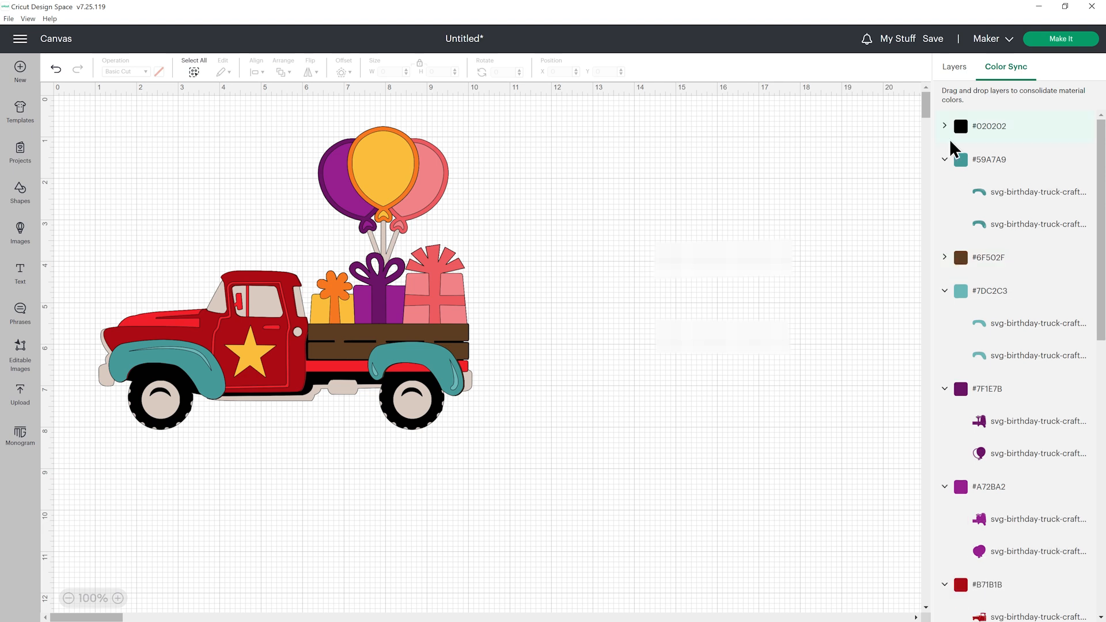
{"action": "left_click", "coordinate": [948, 387]}
{"action": "left_click", "coordinate": [945, 420]}
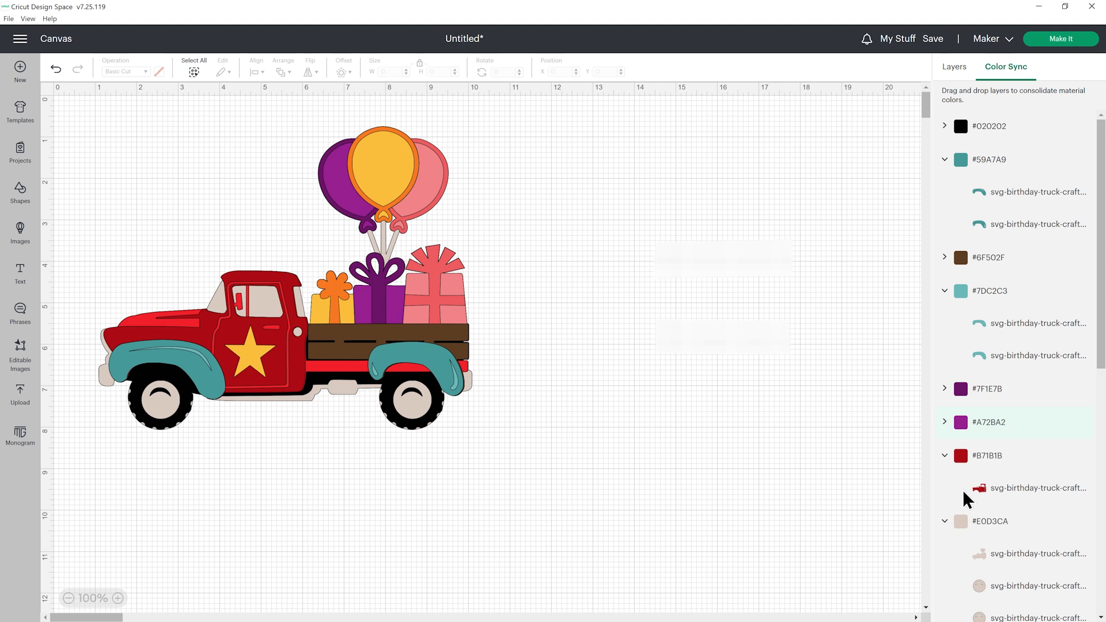
{"action": "left_click", "coordinate": [946, 521]}
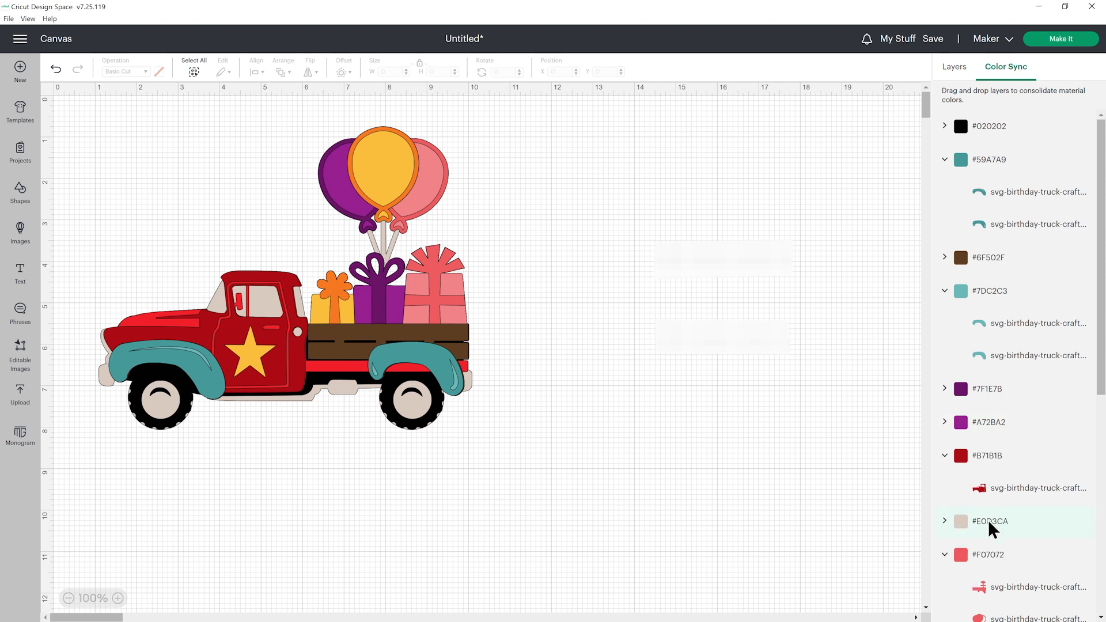
{"action": "scroll", "coordinate": [993, 516], "scroll_direction": "down", "scroll_amount": 1}
{"action": "left_click", "coordinate": [946, 499]}
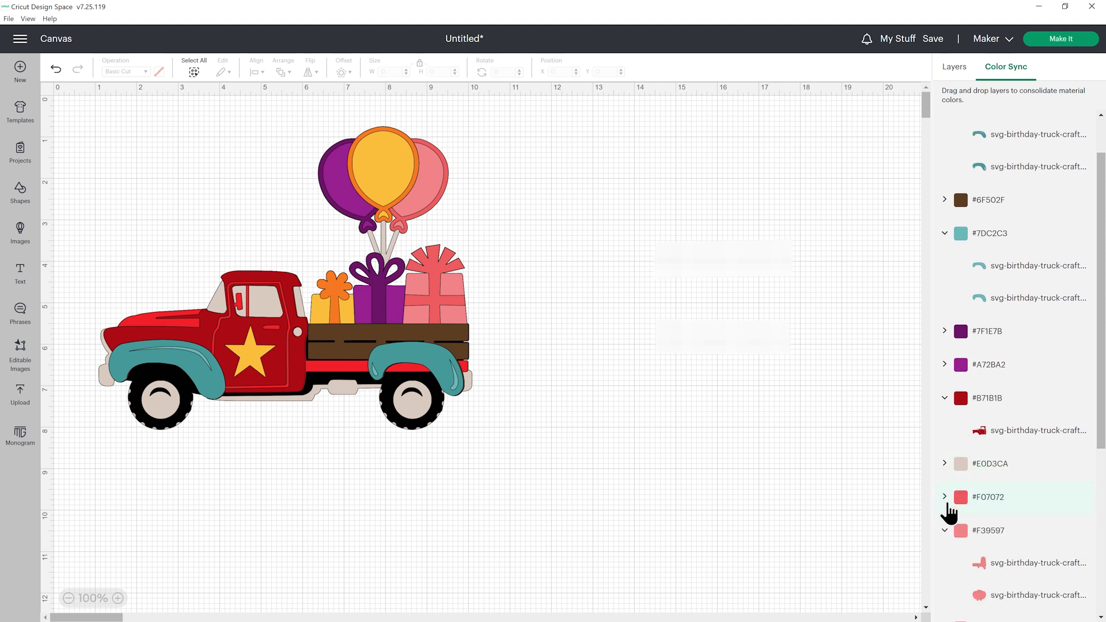
{"action": "left_click", "coordinate": [945, 533]}
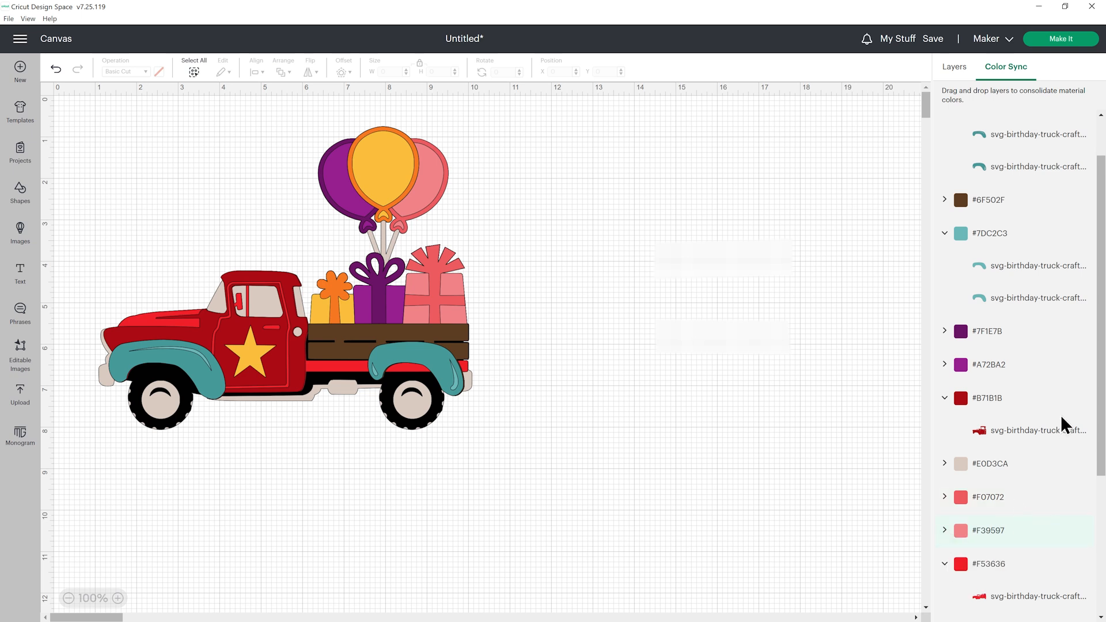
{"action": "scroll", "coordinate": [1063, 413], "scroll_direction": "down", "scroll_amount": 2}
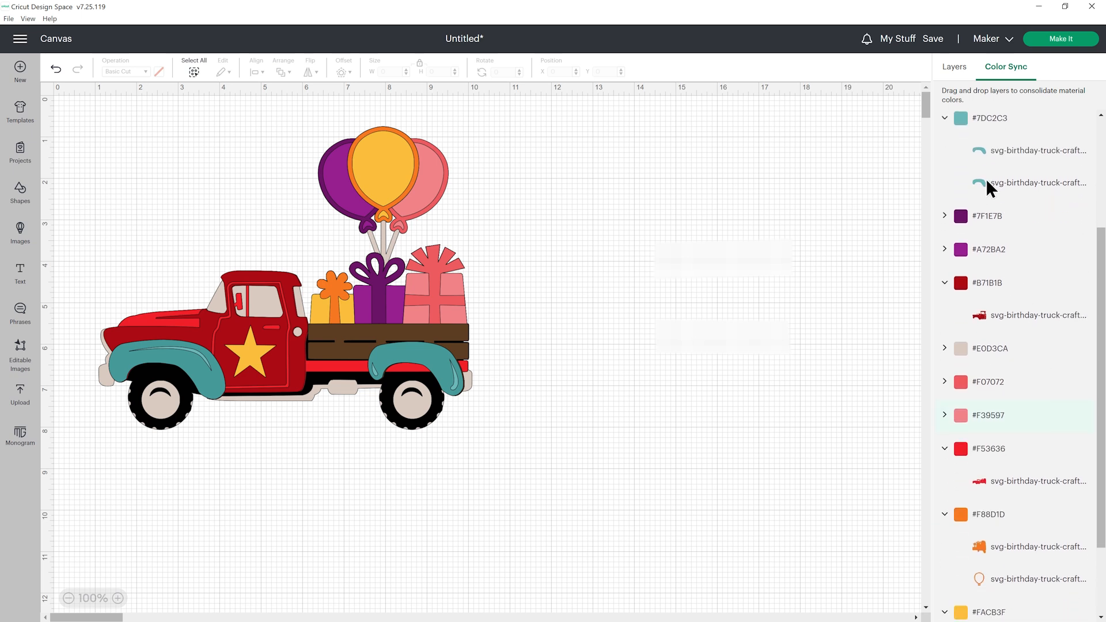
Step: Consolidate the two #7DC2C3 fender layers into color #F53636 and the two #59A7A9 fender layers into #B71B1B
{"action": "mouse_move", "coordinate": [987, 182]}
{"action": "left_mouse_down"}
{"action": "mouse_move", "coordinate": [1025, 237]}
{"action": "mouse_move", "coordinate": [996, 433]}
{"action": "left_mouse_up"}
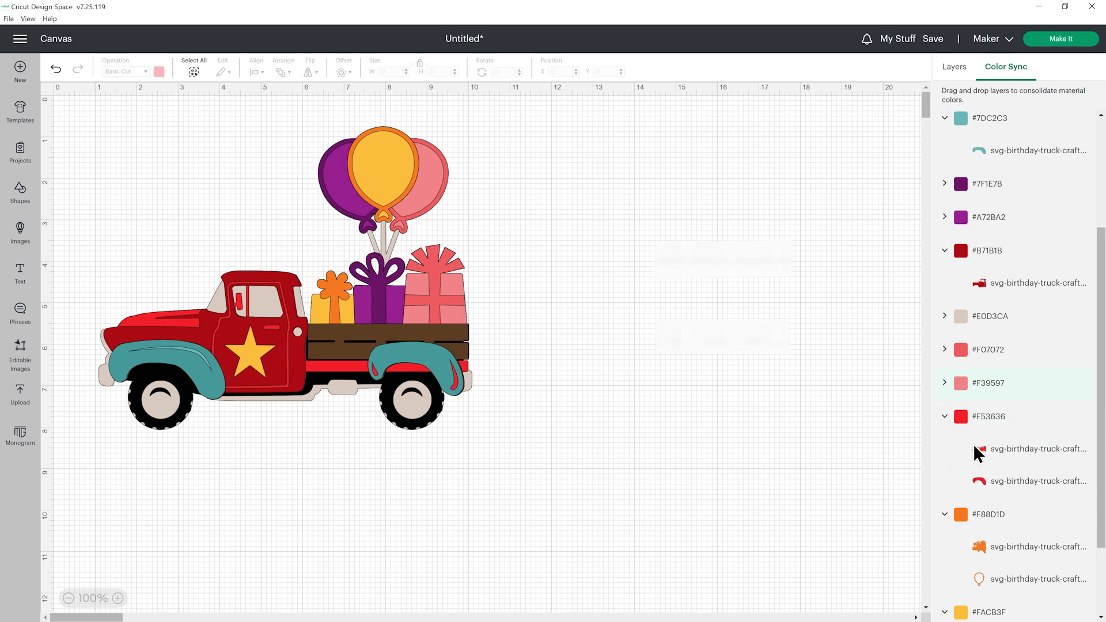
{"action": "left_click_drag", "start_coordinate": [986, 149], "coordinate": [1012, 424]}
{"action": "scroll", "coordinate": [1032, 356], "scroll_direction": "up", "scroll_amount": 3}
{"action": "scroll", "coordinate": [1032, 354], "scroll_direction": "up", "scroll_amount": 1}
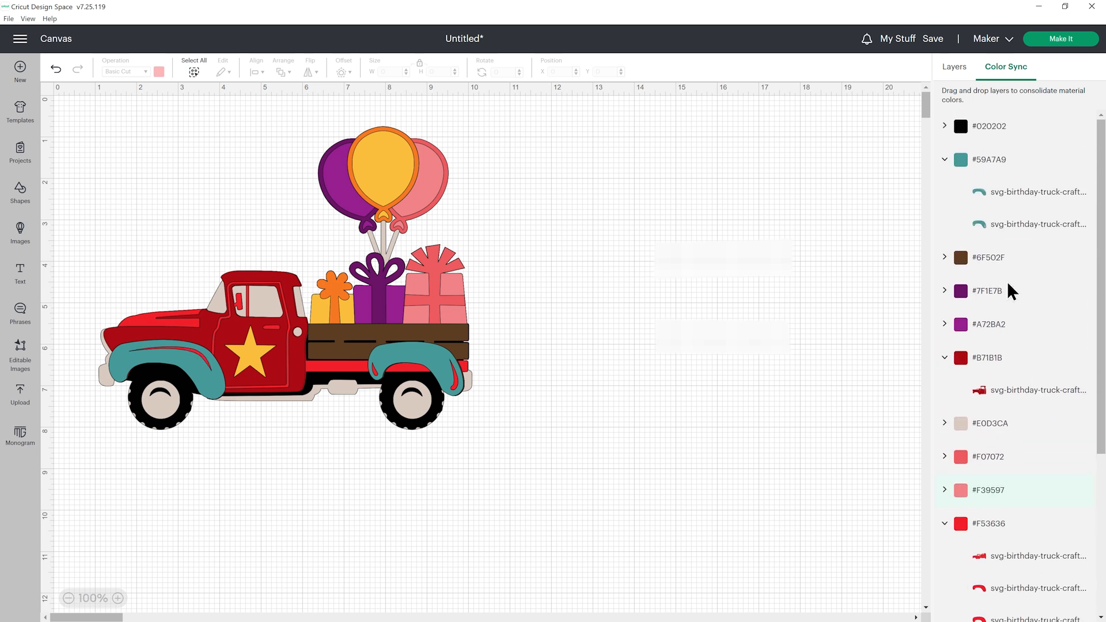
{"action": "left_click_drag", "start_coordinate": [983, 222], "coordinate": [1053, 351]}
{"action": "left_click_drag", "start_coordinate": [999, 197], "coordinate": [1036, 391]}
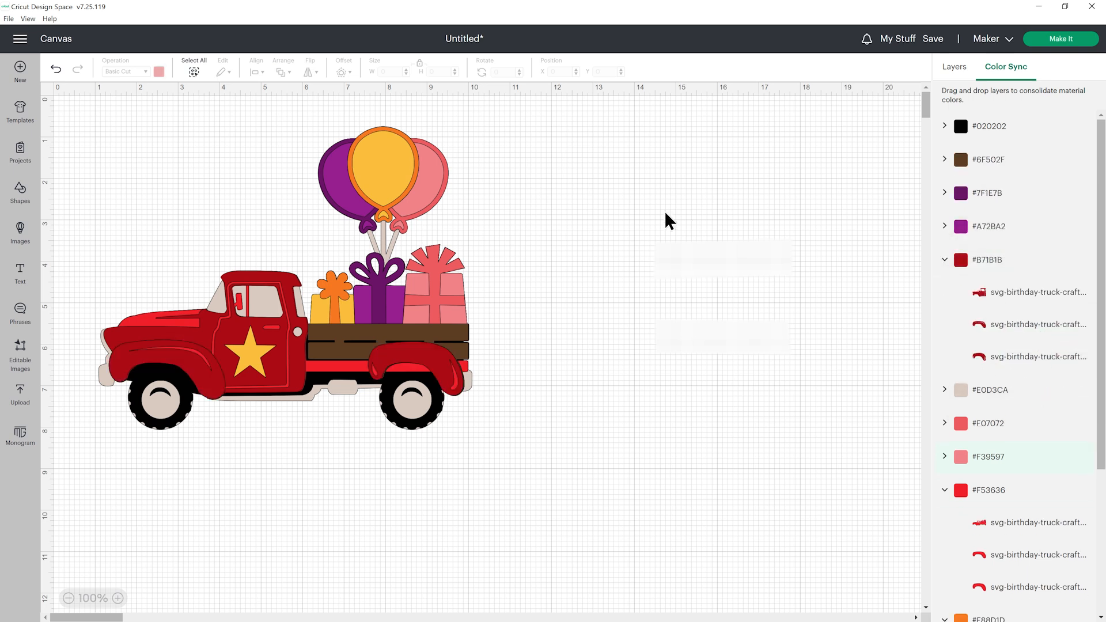
Step: Undo the Color Sync changes made to the four fender layers
{"action": "left_click", "coordinate": [56, 69]}
{"action": "left_click", "coordinate": [56, 70]}
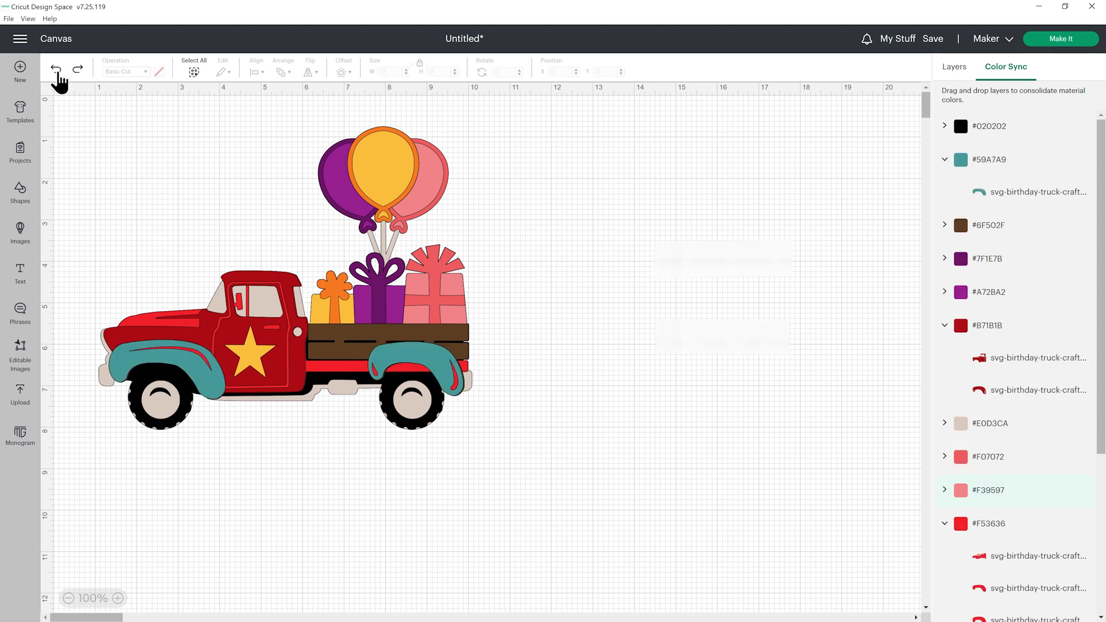
{"action": "left_click", "coordinate": [57, 69]}
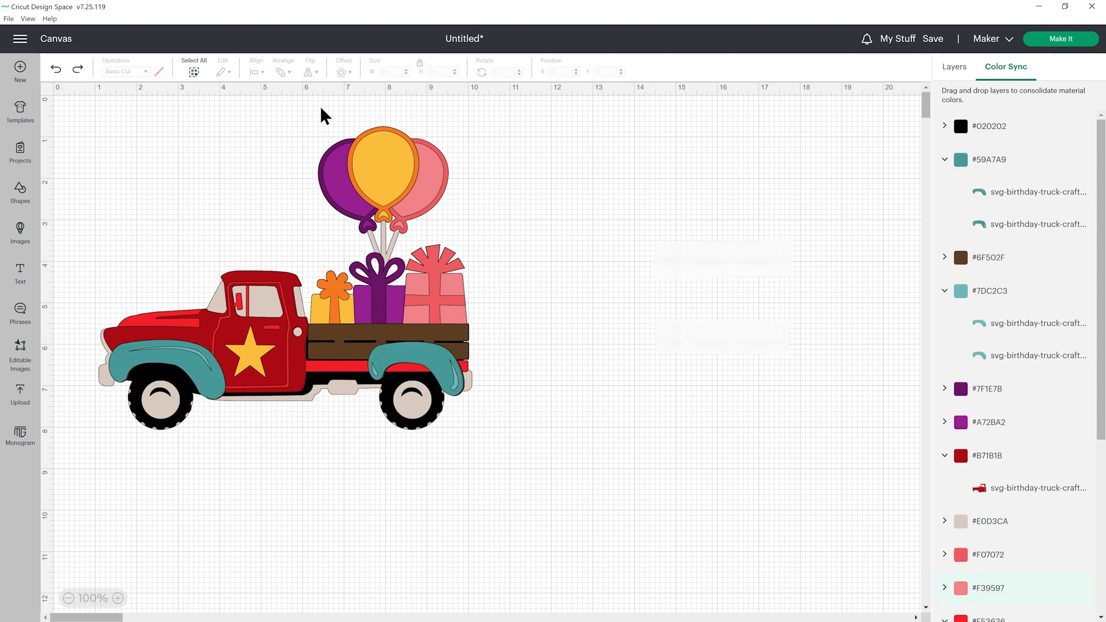
Step: Recolor the rear fender's dark teal layer to dark red and its light teal highlight layer to bright red
{"action": "left_click", "coordinate": [939, 75]}
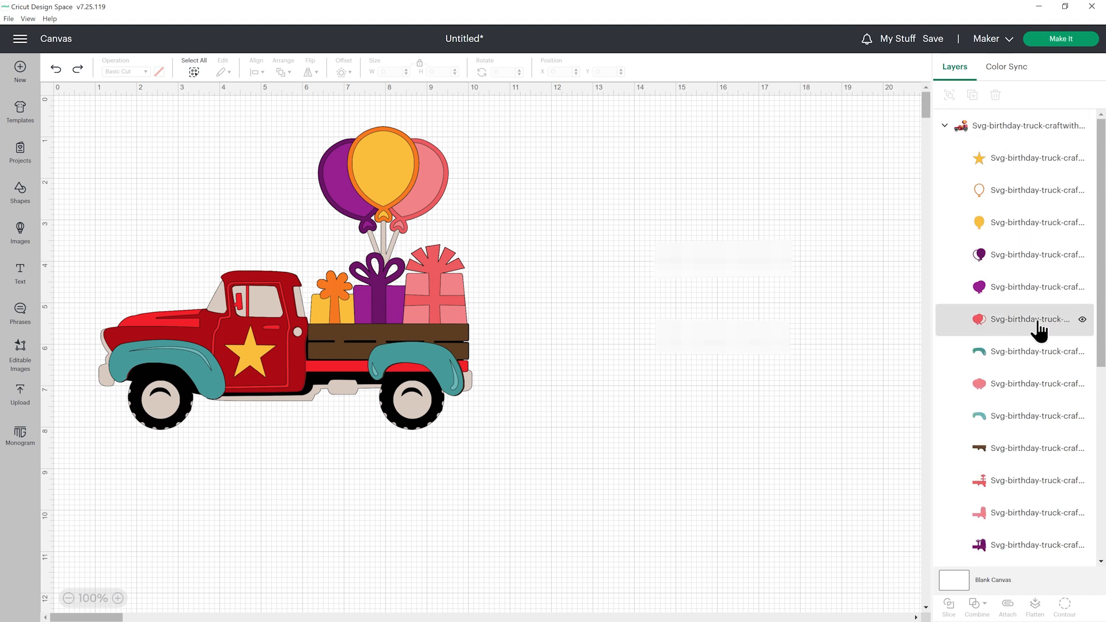
{"action": "left_click", "coordinate": [1030, 354]}
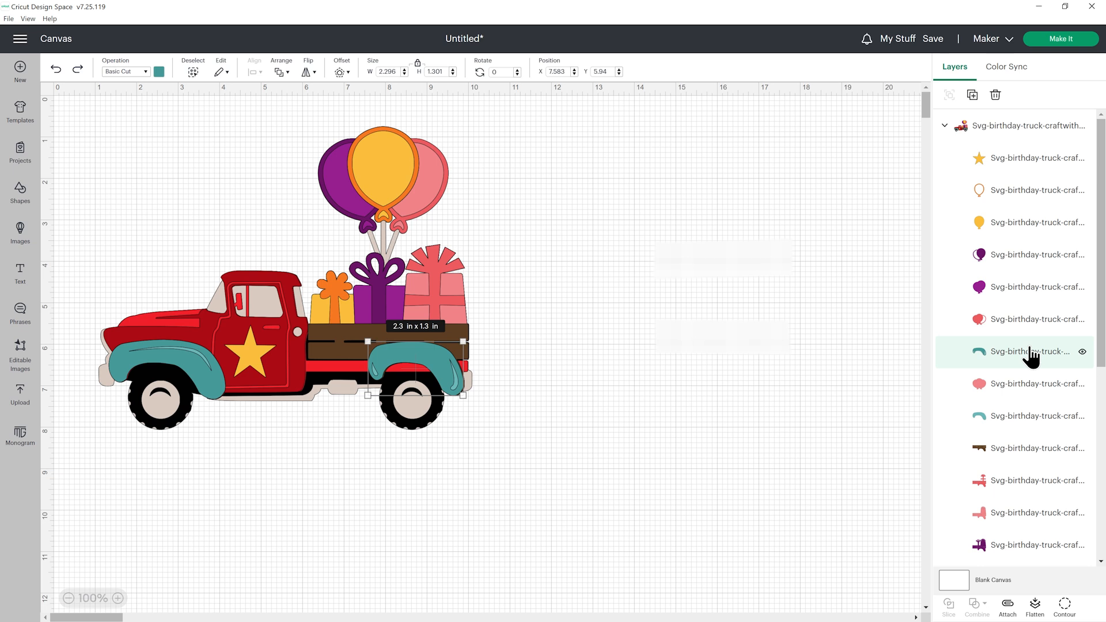
{"action": "left_click", "coordinate": [159, 71]}
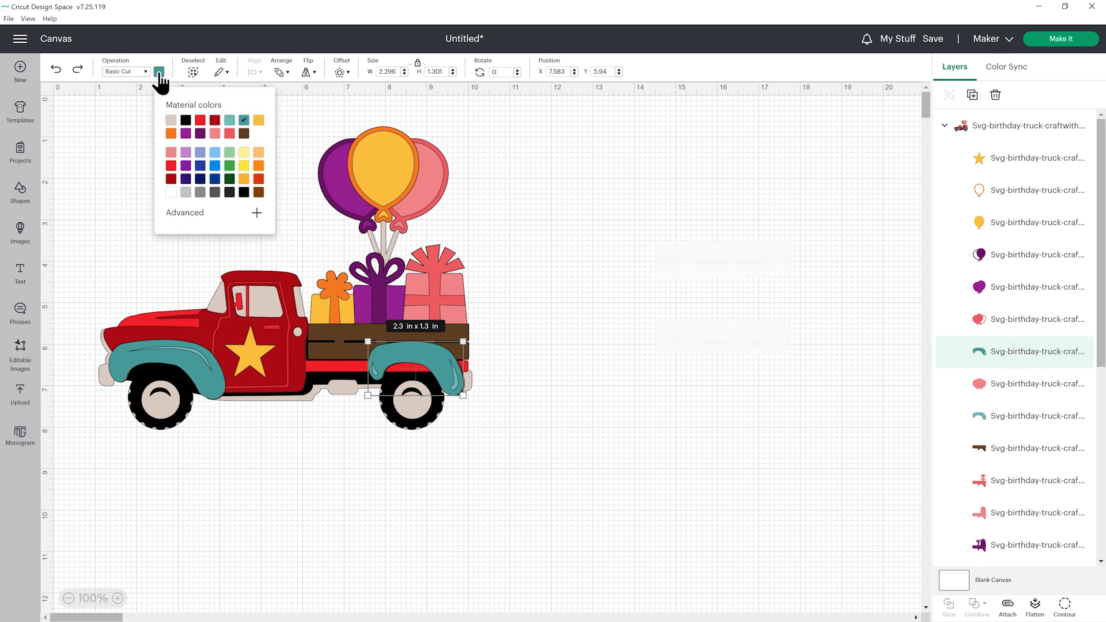
{"action": "left_click", "coordinate": [214, 120]}
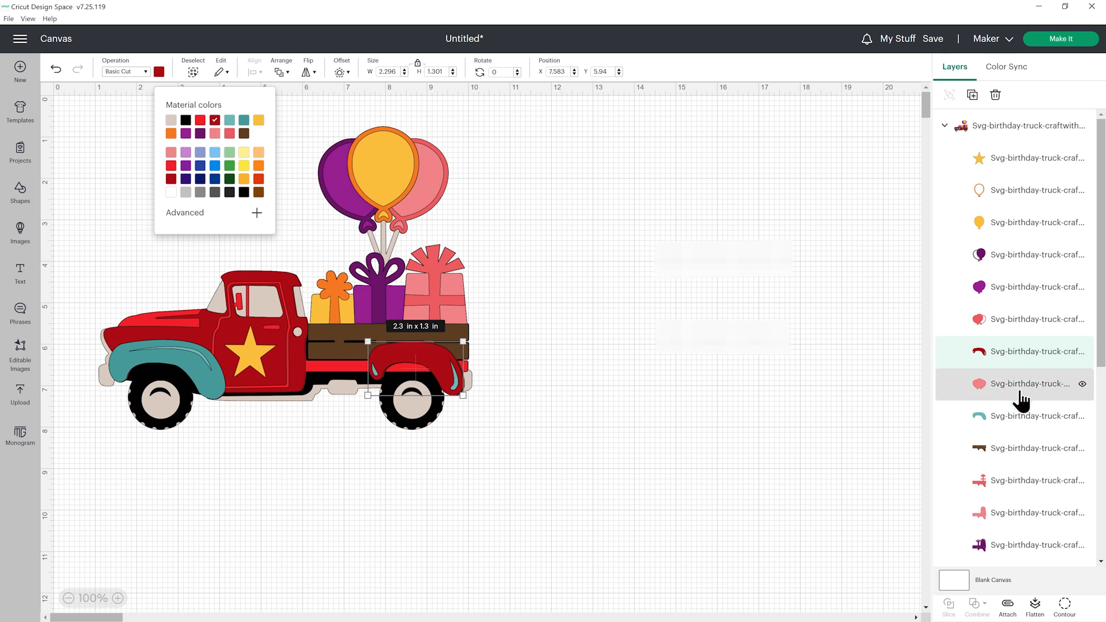
{"action": "left_click", "coordinate": [1020, 416]}
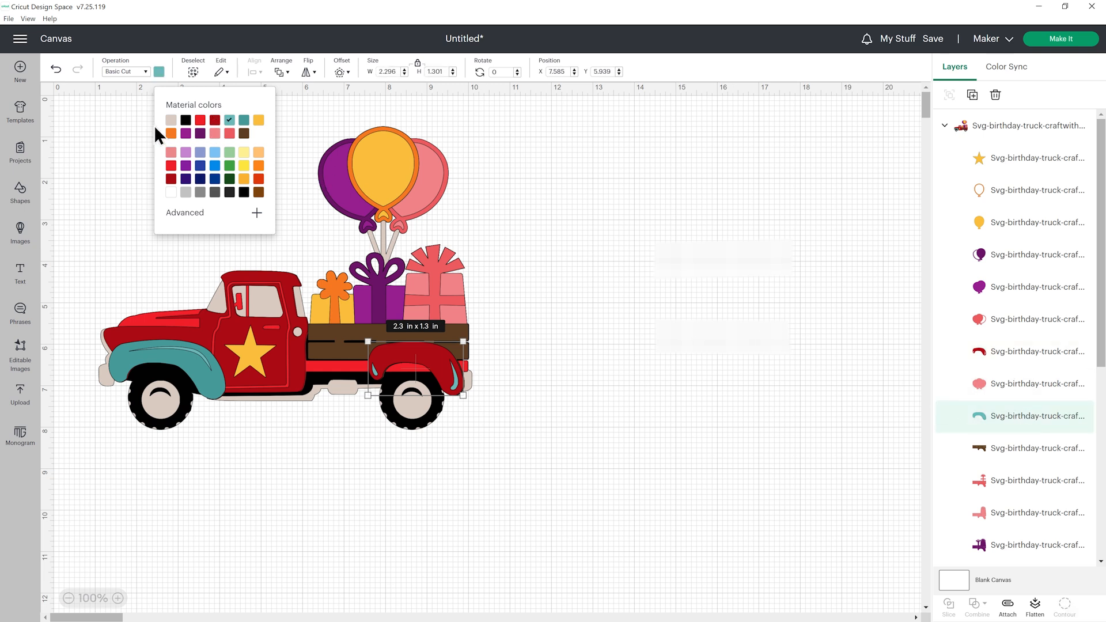
{"action": "left_click", "coordinate": [202, 121]}
Step: Recolor the front fender's dark teal layer to dark red and its light teal highlight to bright red, leaving nothing selected
{"action": "scroll", "coordinate": [1057, 452], "scroll_direction": "down", "scroll_amount": 5}
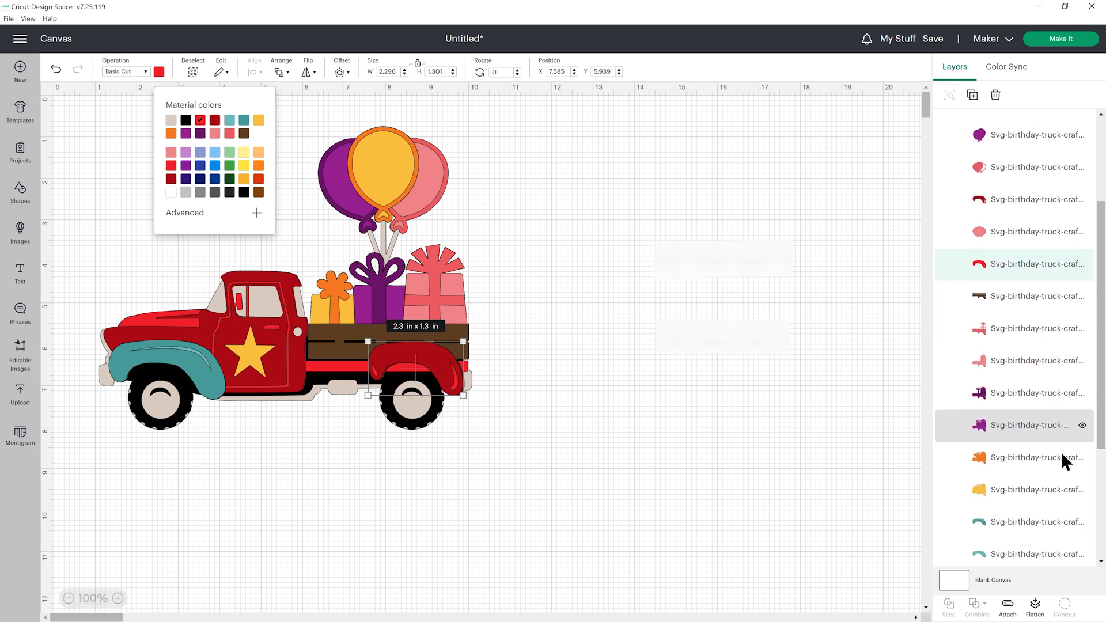
{"action": "left_click", "coordinate": [990, 387]}
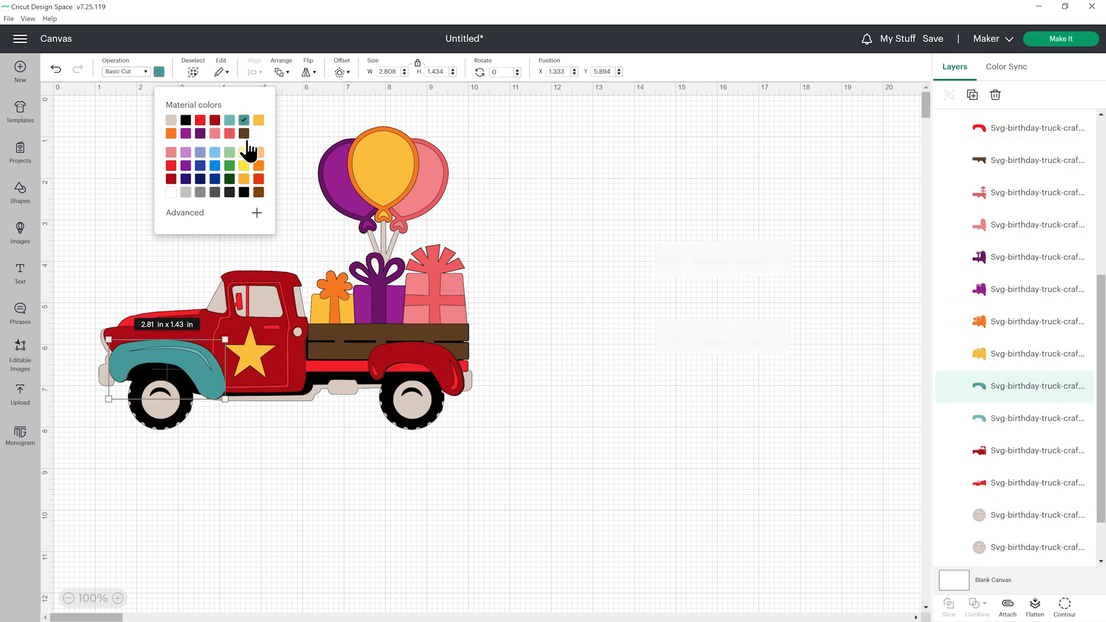
{"action": "left_click", "coordinate": [217, 122]}
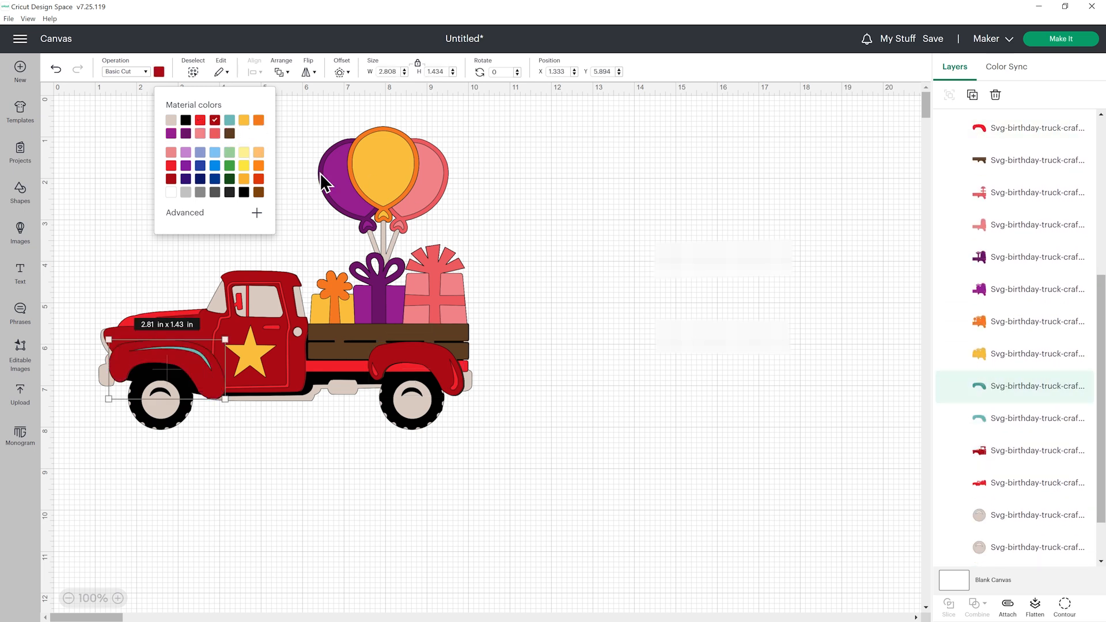
{"action": "left_click", "coordinate": [1012, 489]}
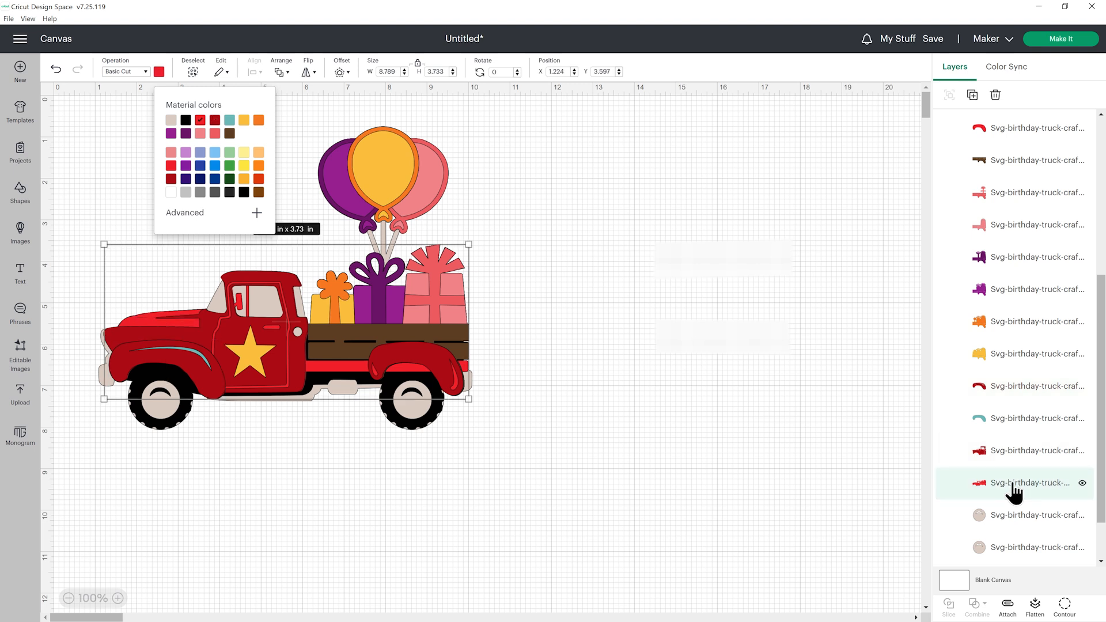
{"action": "left_click", "coordinate": [1014, 419]}
{"action": "left_click", "coordinate": [200, 119]}
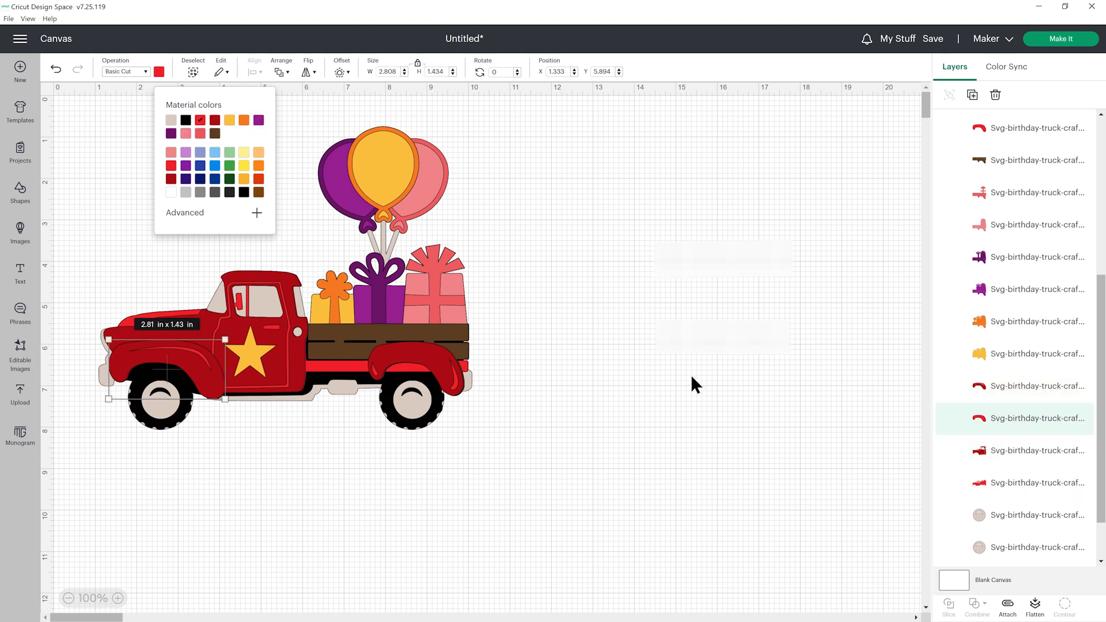
{"action": "left_click", "coordinate": [691, 377]}
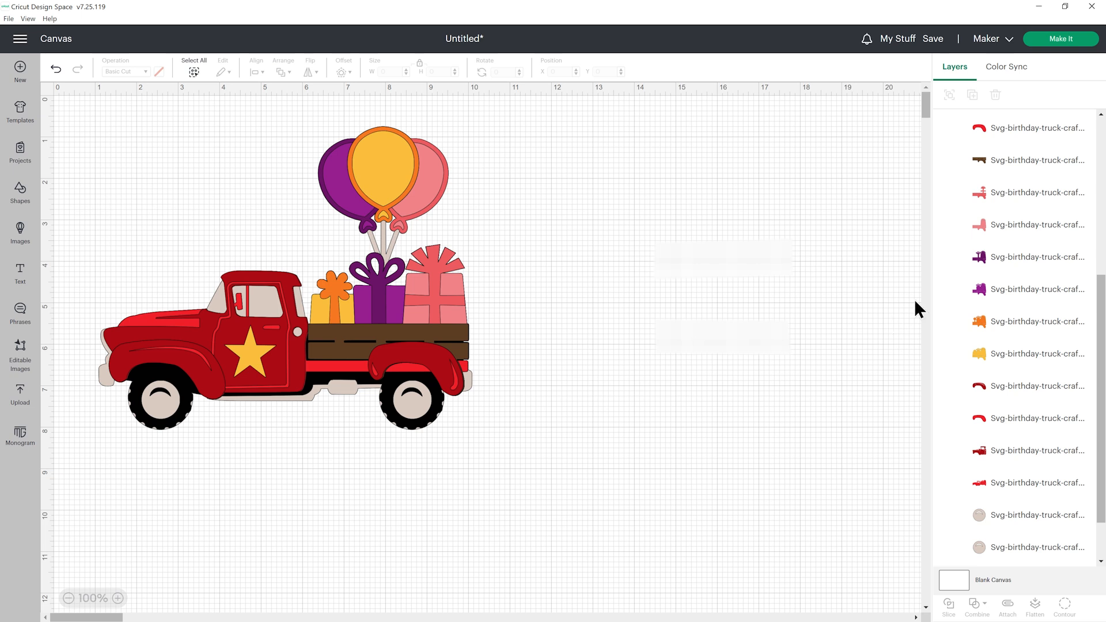
Step: Recolor the pink balloon's outline layer to dark blue and its fill layer to light blue
{"action": "scroll", "coordinate": [1046, 329], "scroll_direction": "up", "scroll_amount": 5}
{"action": "scroll", "coordinate": [1046, 329], "scroll_direction": "up", "scroll_amount": 2}
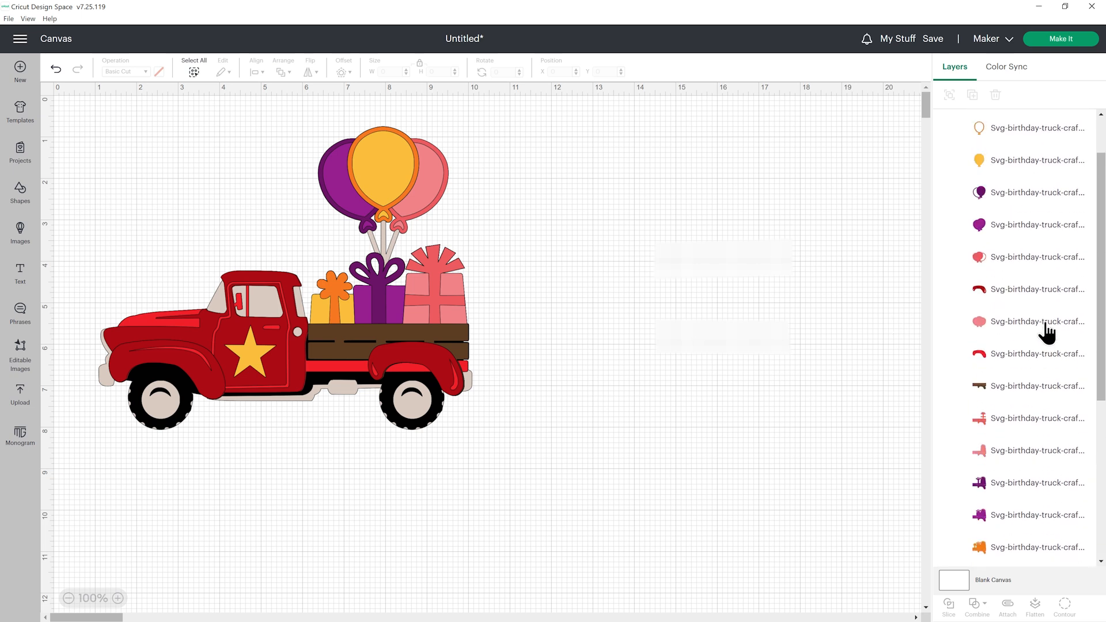
{"action": "left_click", "coordinate": [983, 258]}
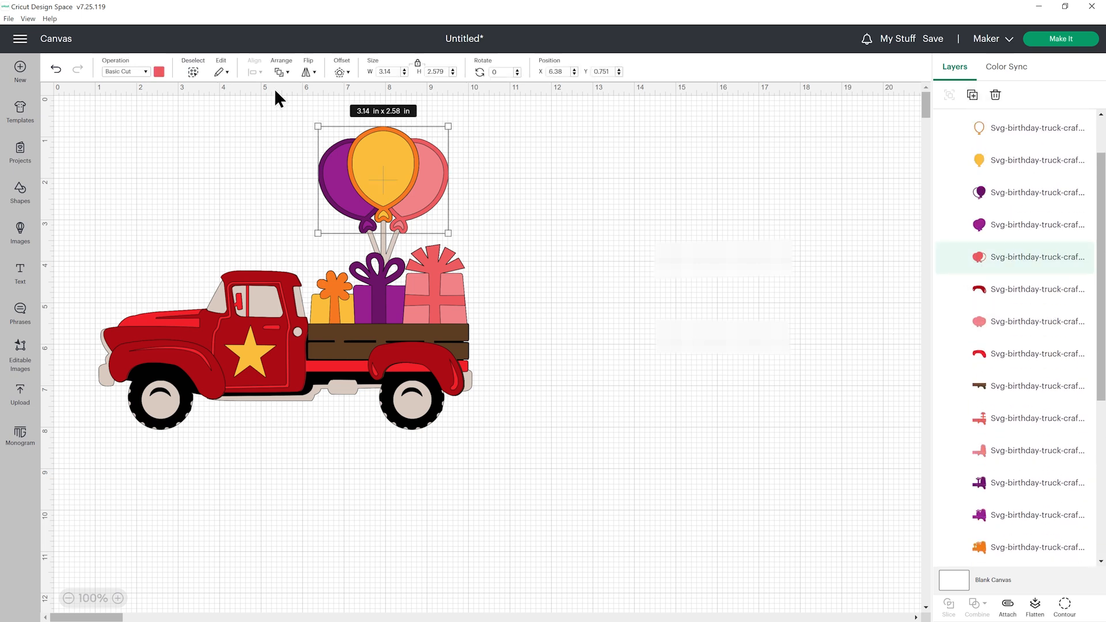
{"action": "left_click", "coordinate": [159, 72]}
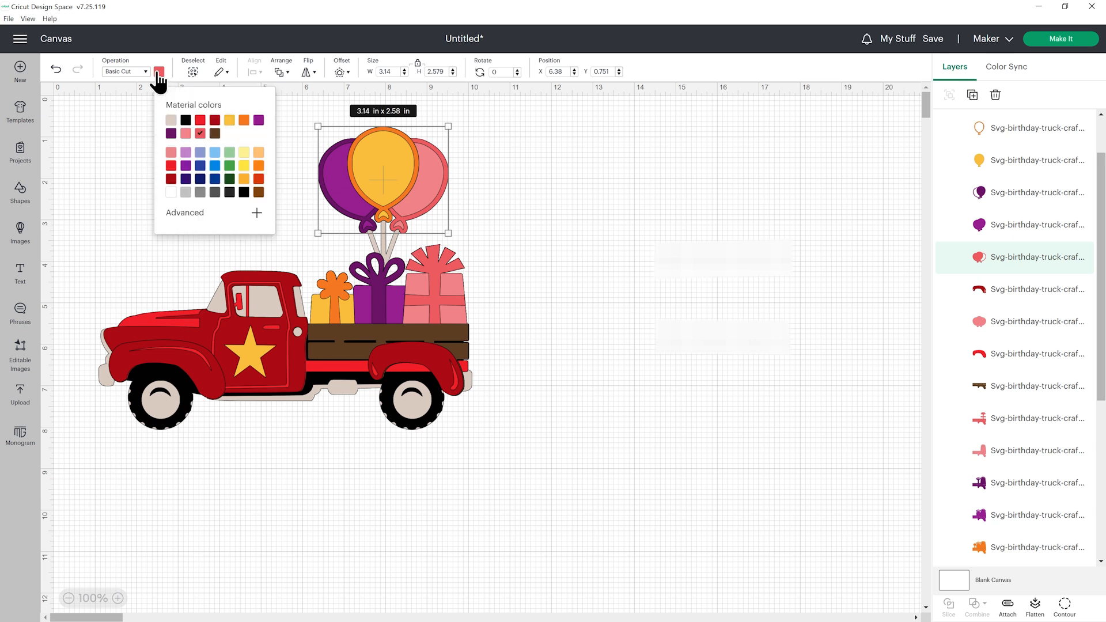
{"action": "left_click", "coordinate": [212, 175]}
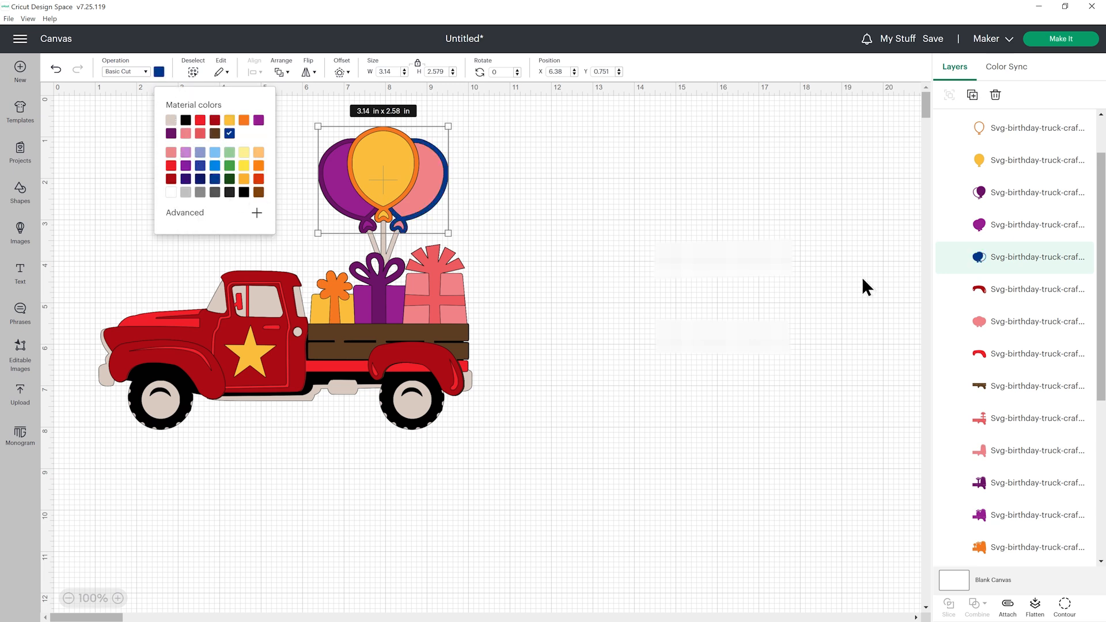
{"action": "left_click", "coordinate": [1005, 325]}
{"action": "left_click", "coordinate": [212, 153]}
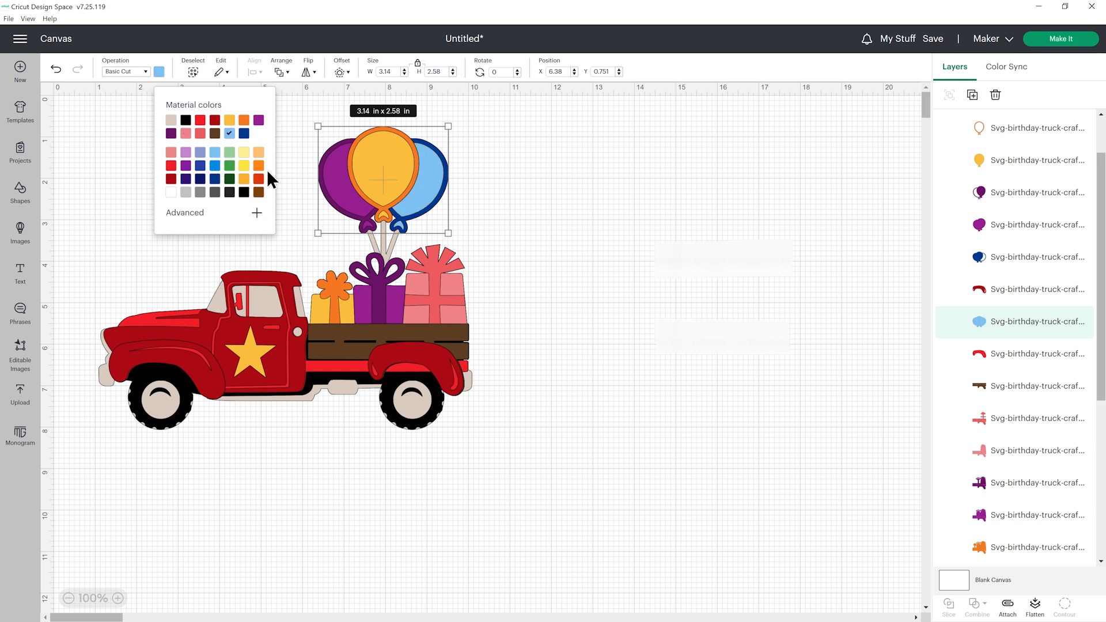
Step: Recolor the largest gift's bow and ribbon layer to dark blue and its pink box layer to light blue, leaving nothing selected
{"action": "scroll", "coordinate": [1018, 369], "scroll_direction": "down", "scroll_amount": 2}
{"action": "left_click", "coordinate": [1019, 364]}
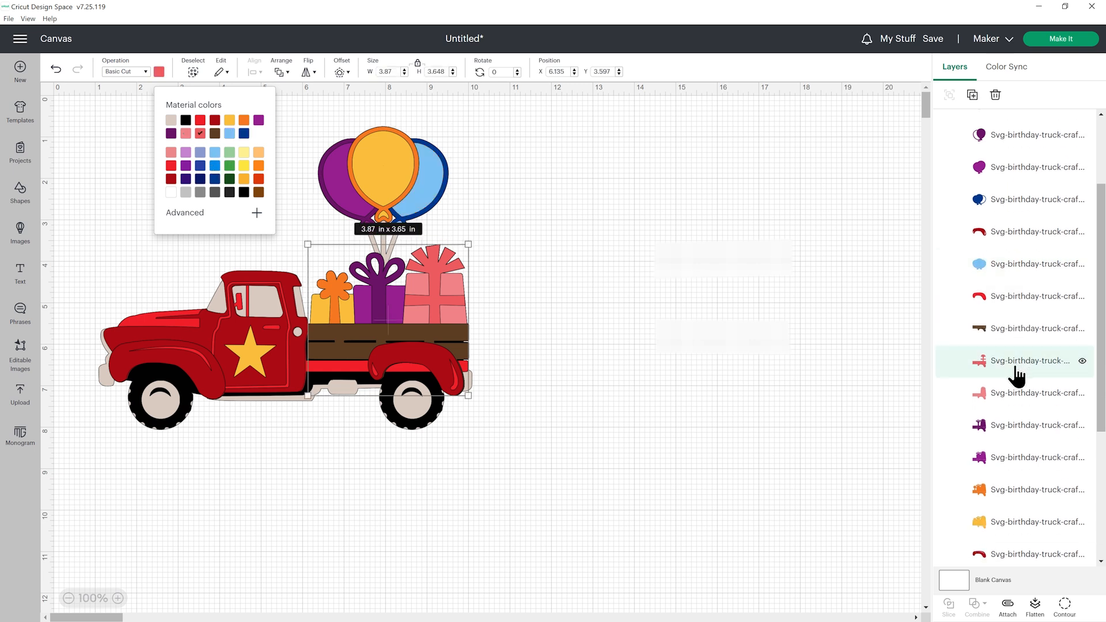
{"action": "left_click", "coordinate": [244, 133]}
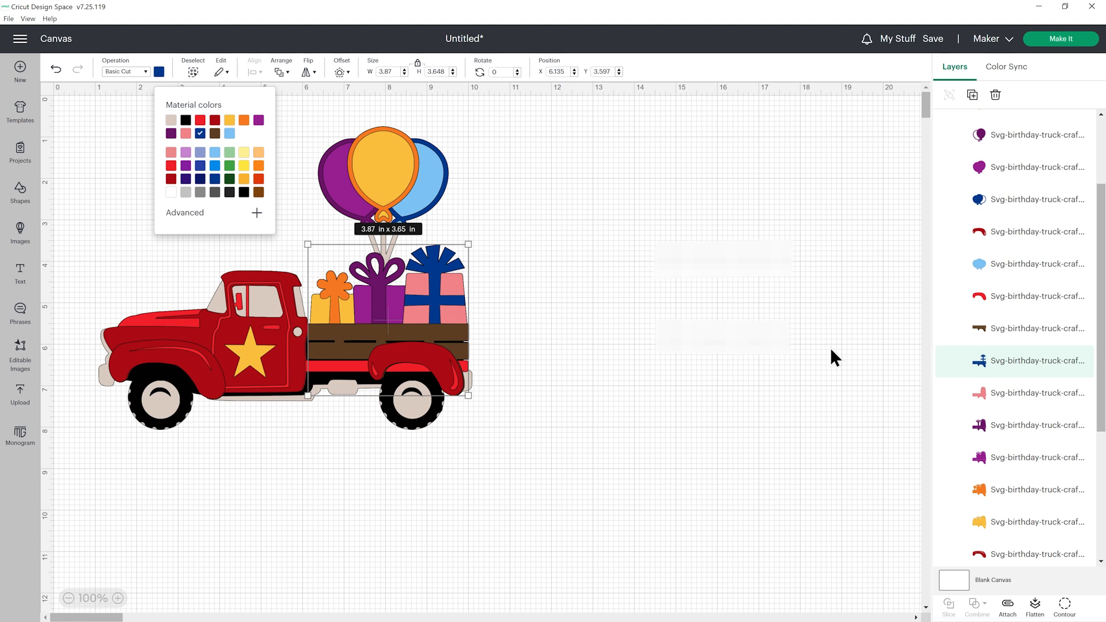
{"action": "left_click", "coordinate": [1008, 397]}
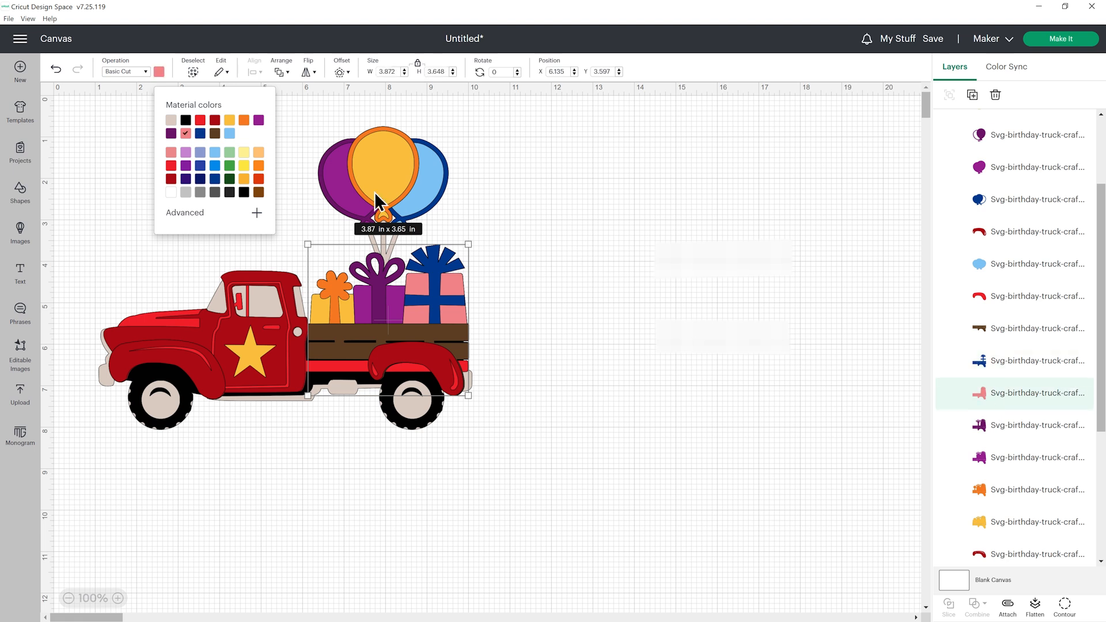
{"action": "left_click", "coordinate": [229, 134]}
{"action": "left_click", "coordinate": [554, 251]}
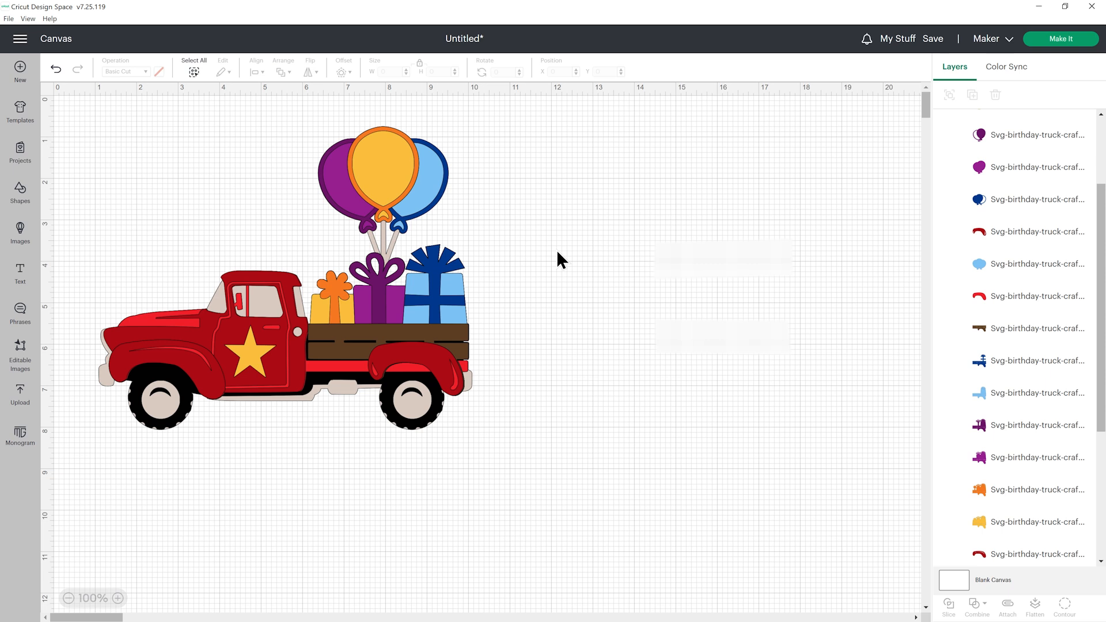
Step: Delete the recolored truck design and add the original birthday truck to the canvas again from the recent uploads
{"action": "left_click_drag", "start_coordinate": [91, 116], "coordinate": [519, 470]}
{"action": "key", "text": "Delete"}
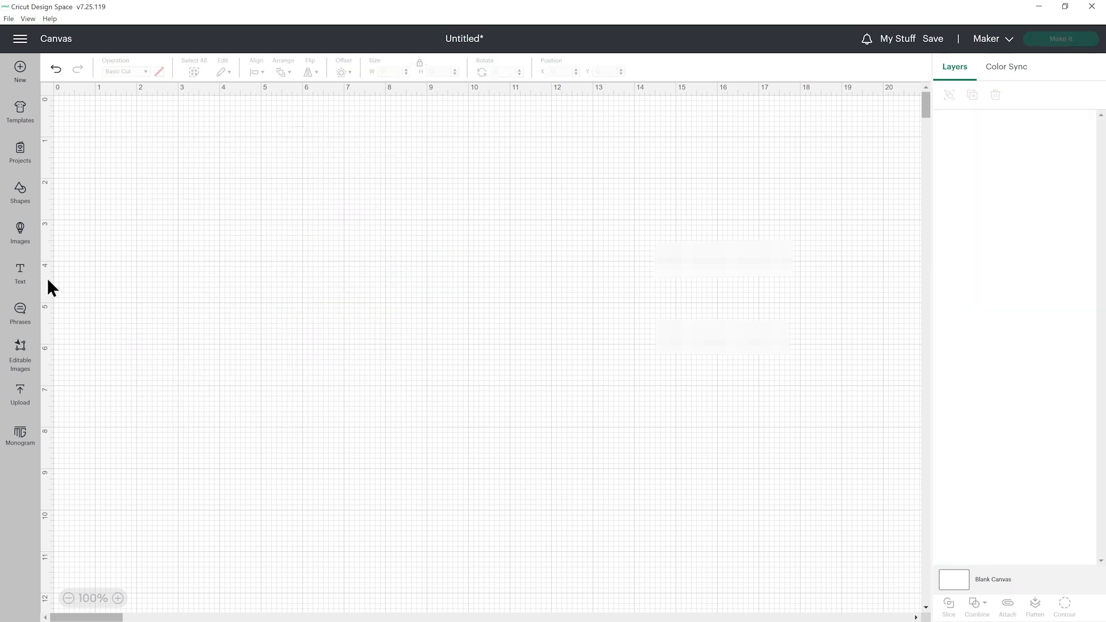
{"action": "left_click", "coordinate": [33, 399]}
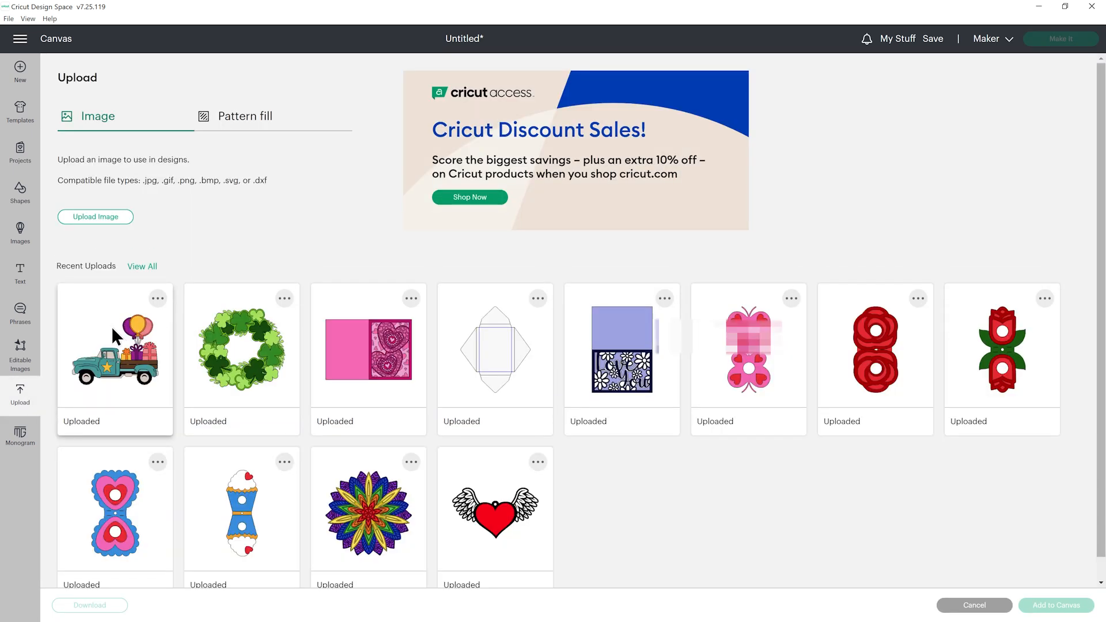
{"action": "left_click", "coordinate": [115, 335]}
{"action": "left_click", "coordinate": [1071, 602]}
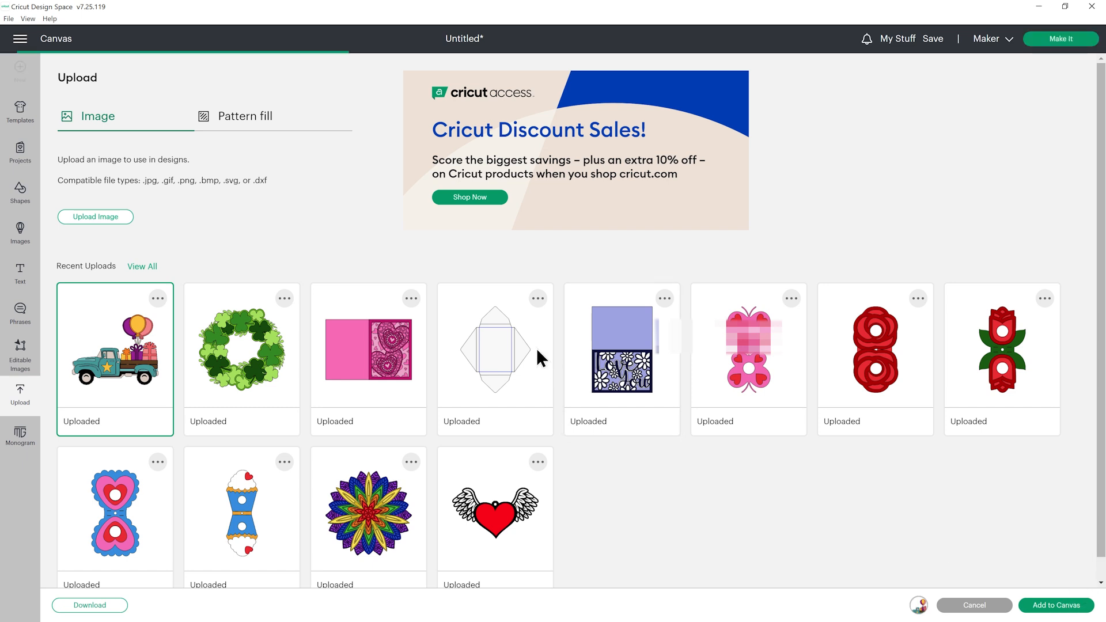
{"action": "left_click", "coordinate": [407, 101]}
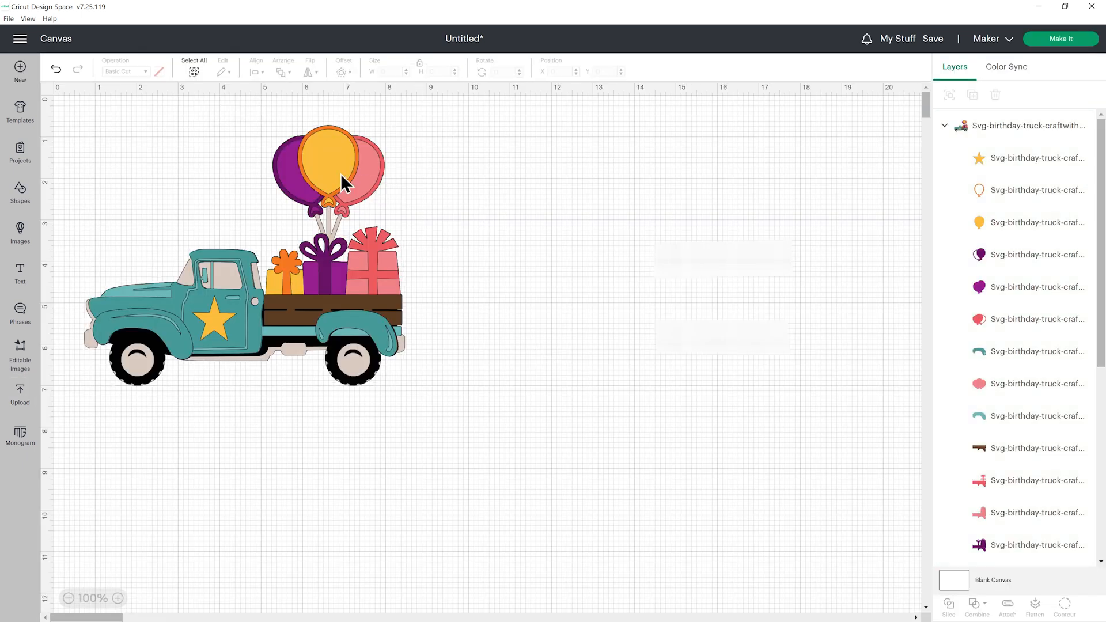
Step: Set the whole truck design's width to 9.5 inches and deselect it
{"action": "left_click", "coordinate": [340, 173]}
{"action": "left_click", "coordinate": [385, 72]}
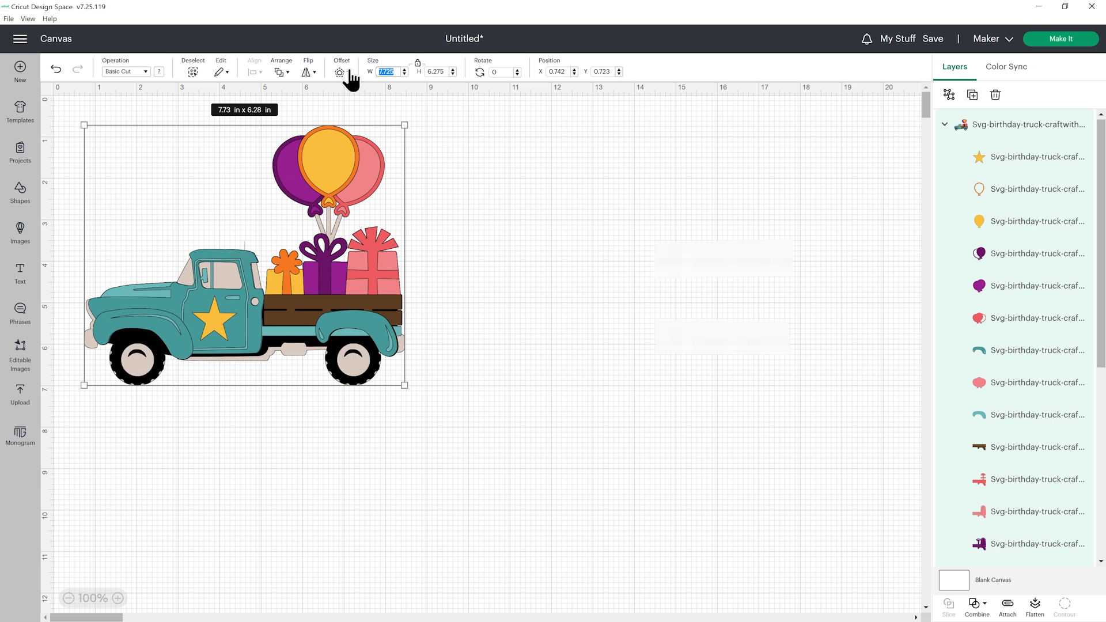
{"action": "type", "text": "9.5"}
{"action": "key", "text": "Return"}
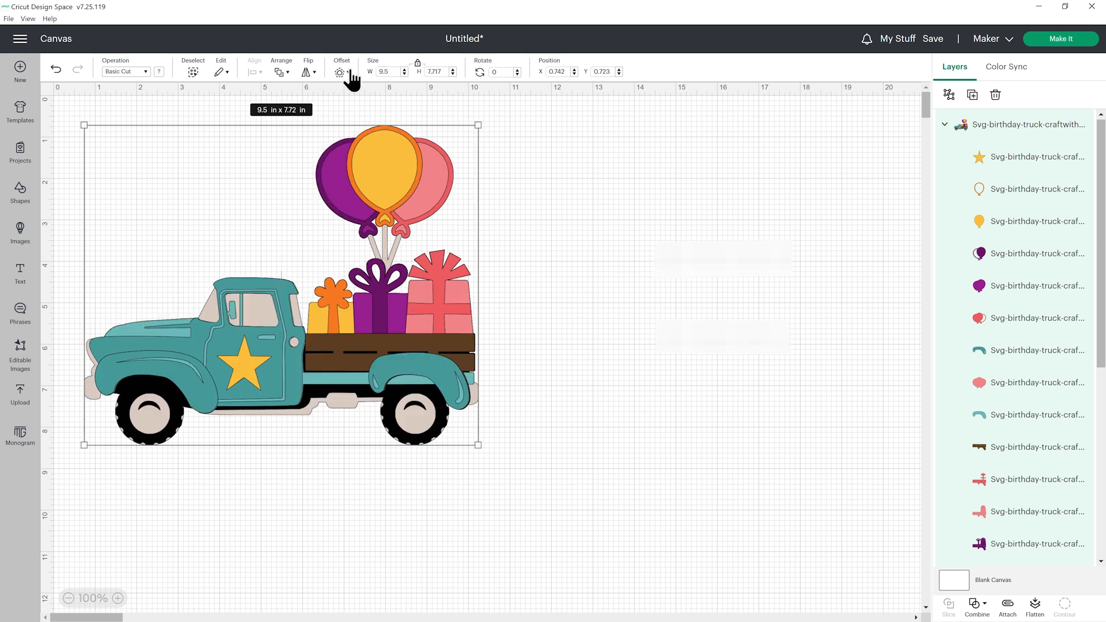
{"action": "left_click", "coordinate": [638, 198]}
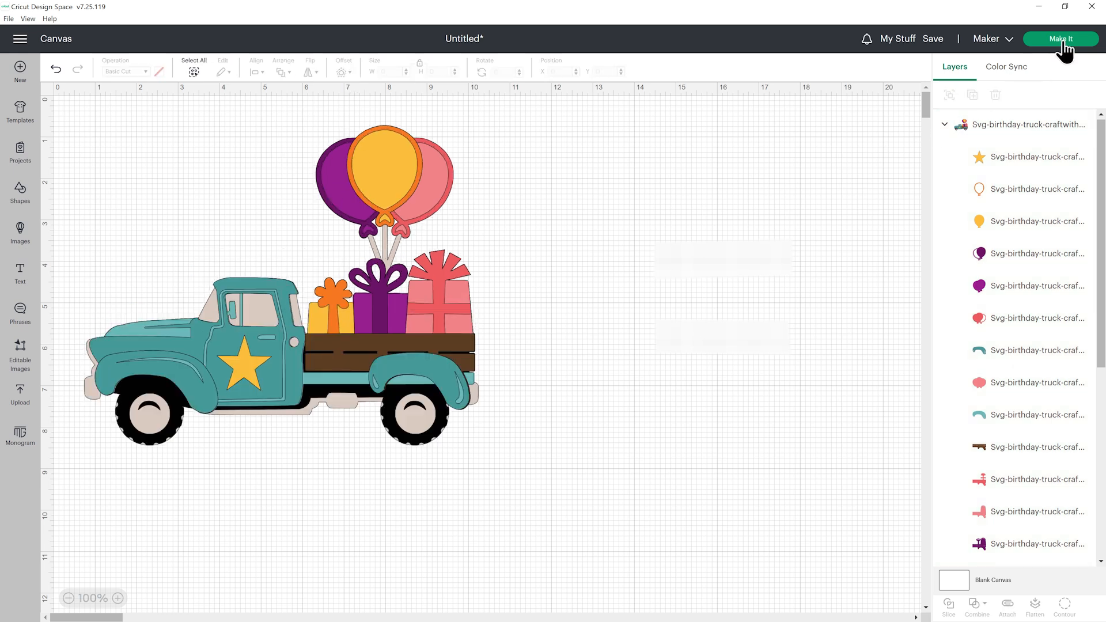
Step: Send the project to mat preparation and set the black mat's material size to 8.3 in x 11.7 in (A4)
{"action": "left_click", "coordinate": [1055, 56]}
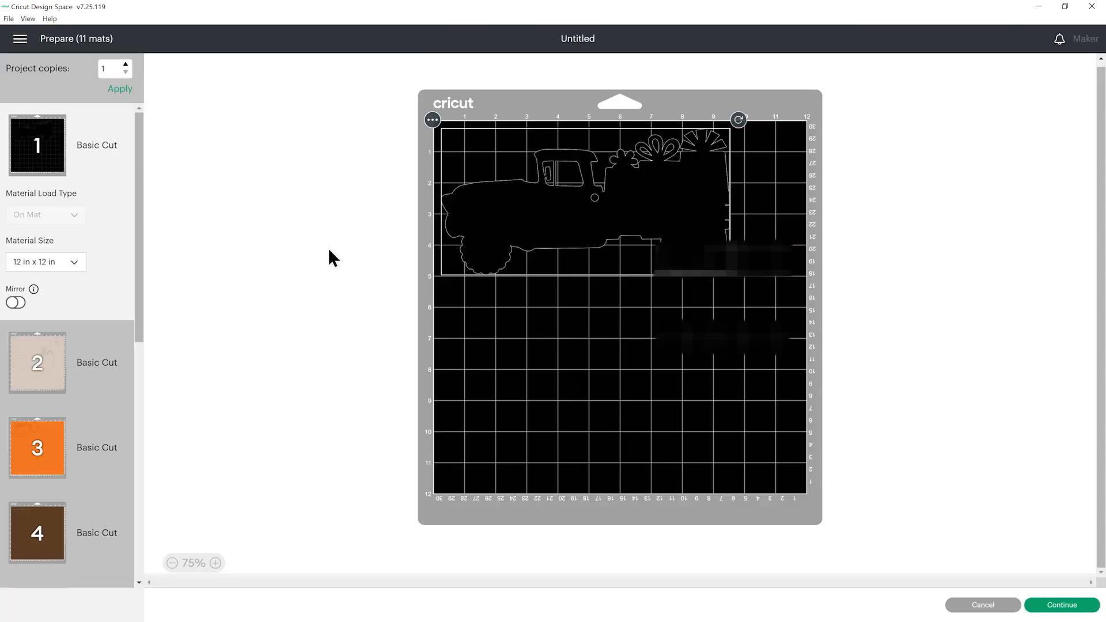
{"action": "left_click", "coordinate": [64, 265]}
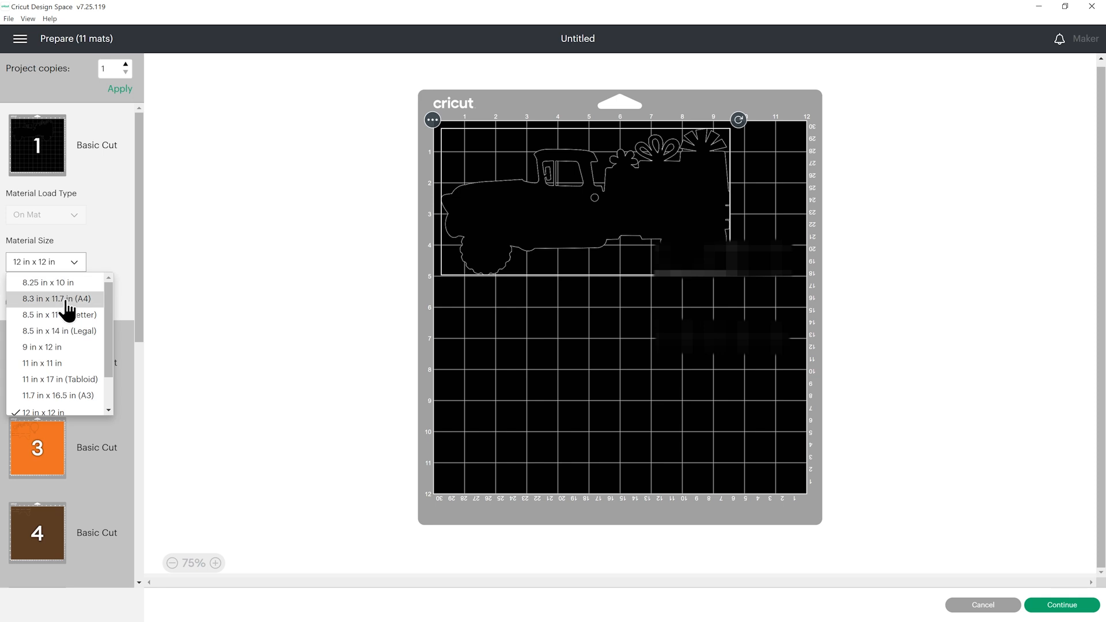
{"action": "left_click", "coordinate": [69, 301]}
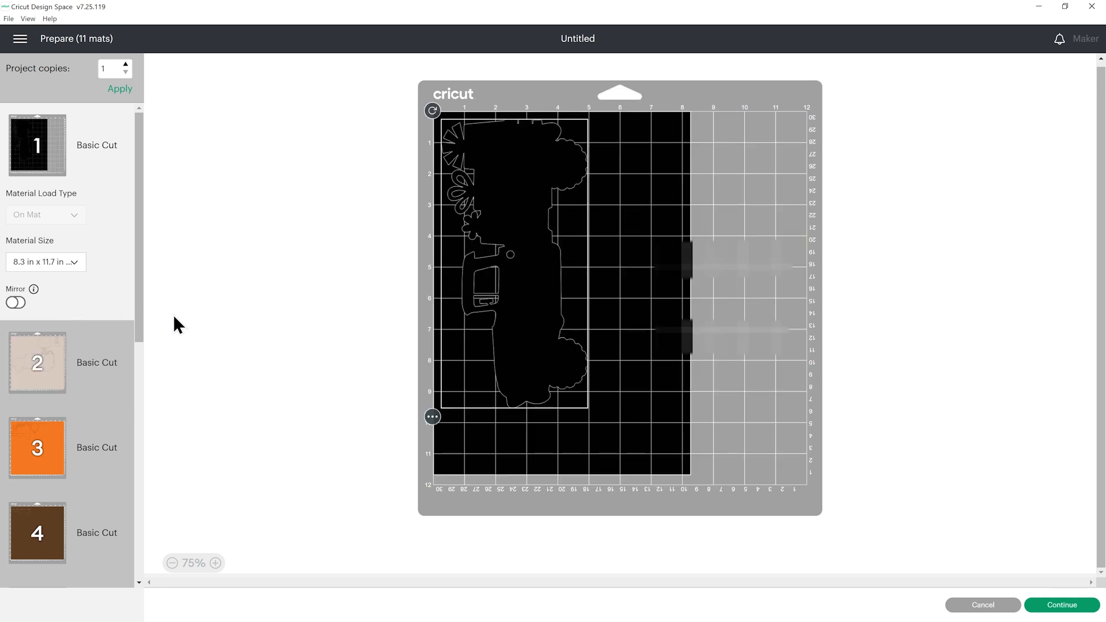
Step: Set the beige mat's material size to 8.3 in x 11.7 in (A4) and move both wheel circles into the gaps beside the balloon strings
{"action": "left_click", "coordinate": [82, 360]}
{"action": "left_click", "coordinate": [80, 349]}
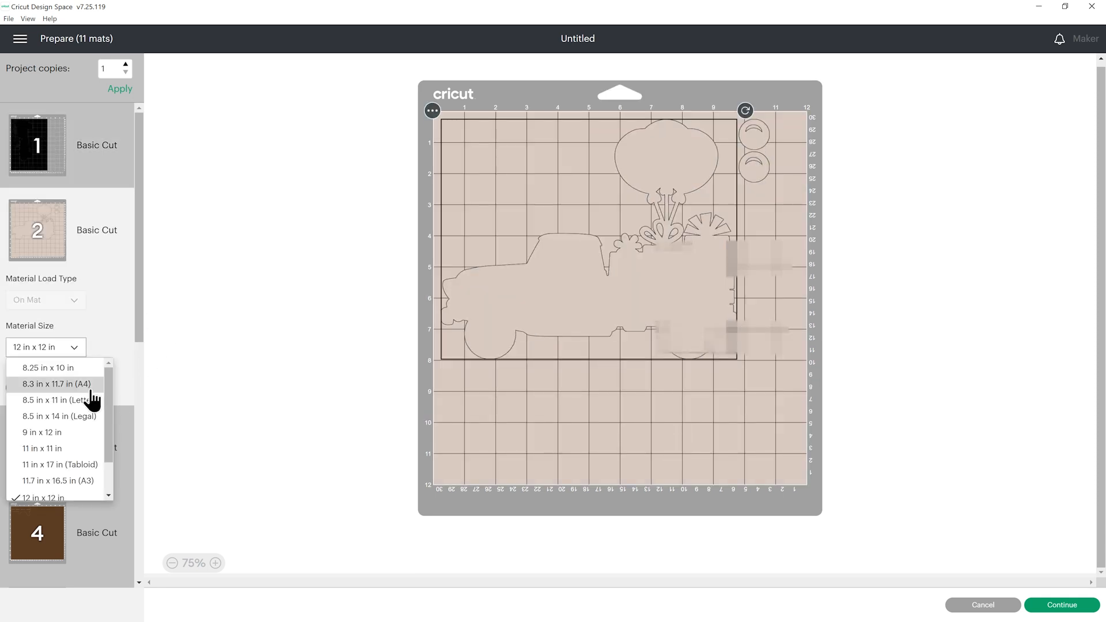
{"action": "left_click", "coordinate": [57, 384]}
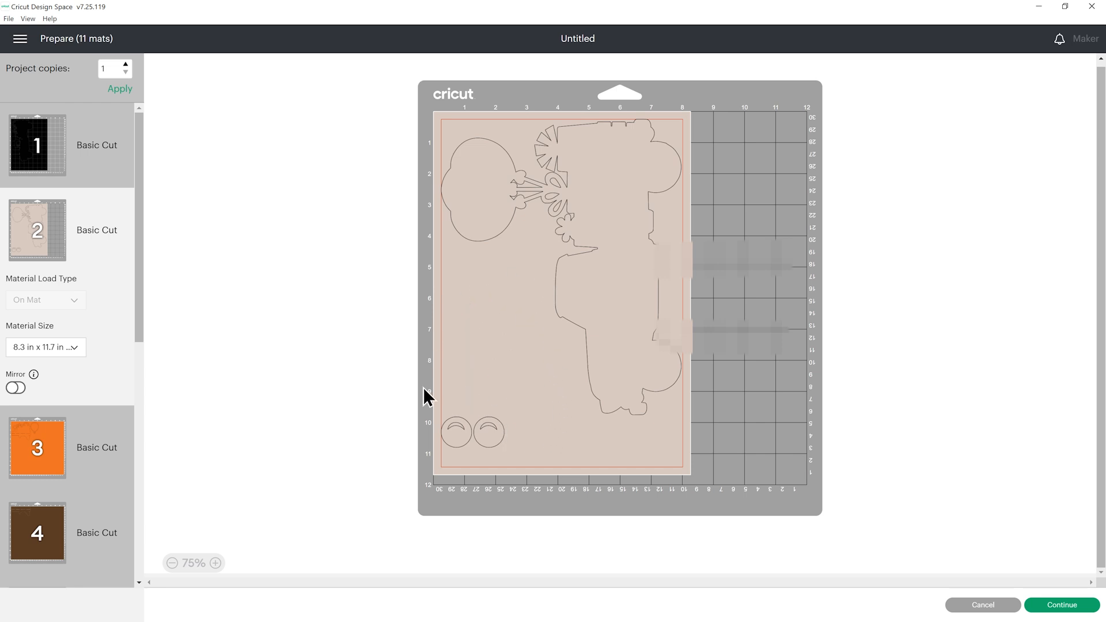
{"action": "left_click_drag", "start_coordinate": [497, 423], "coordinate": [520, 124]}
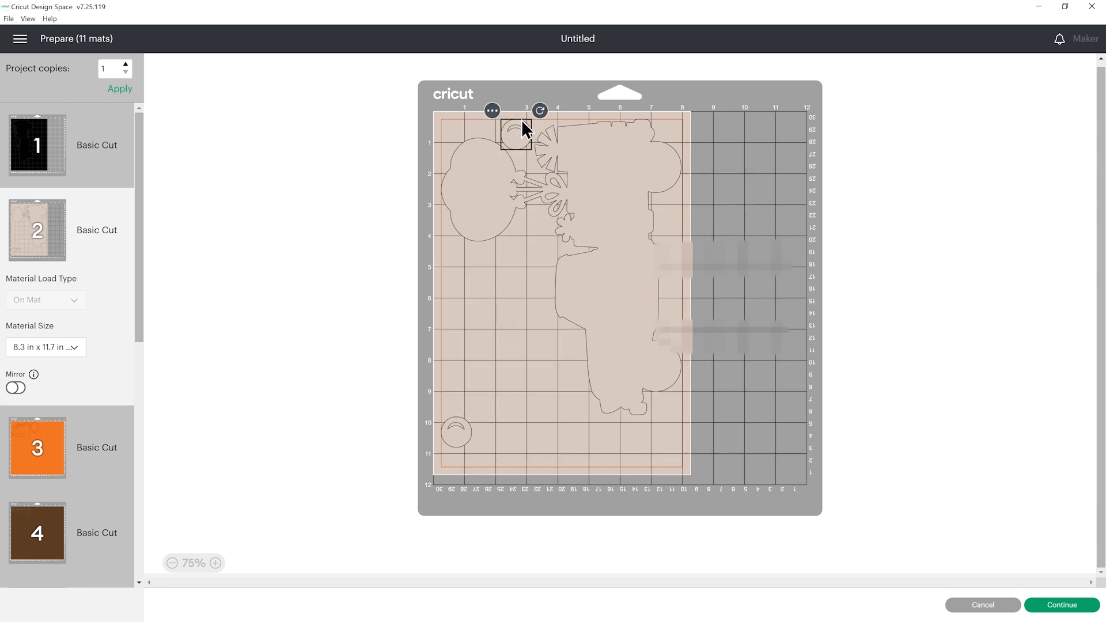
{"action": "left_click_drag", "start_coordinate": [460, 437], "coordinate": [535, 226]}
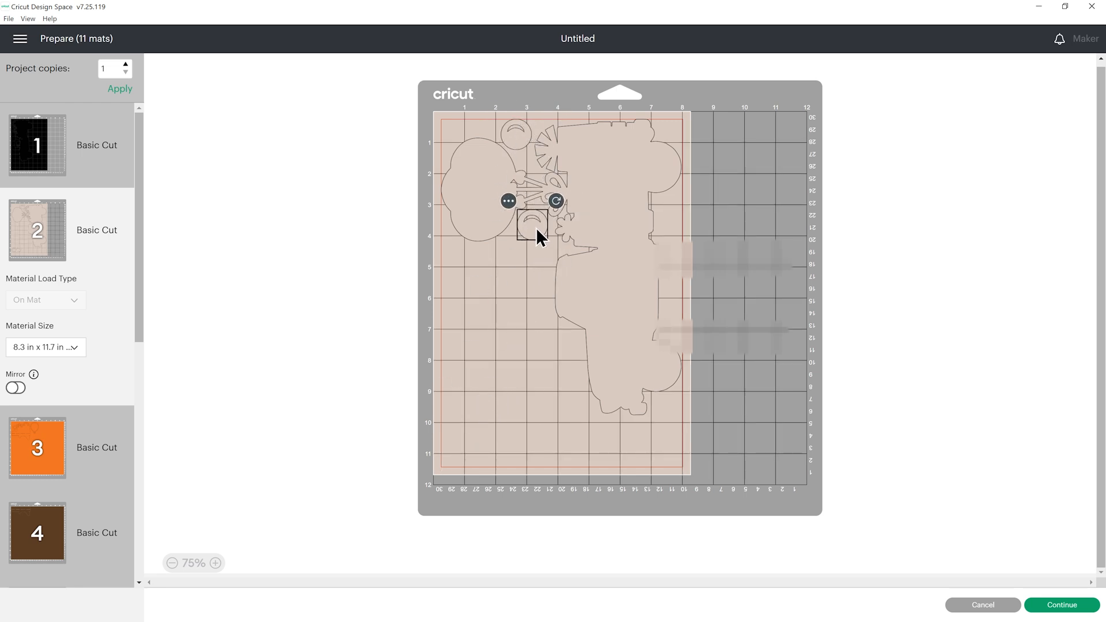